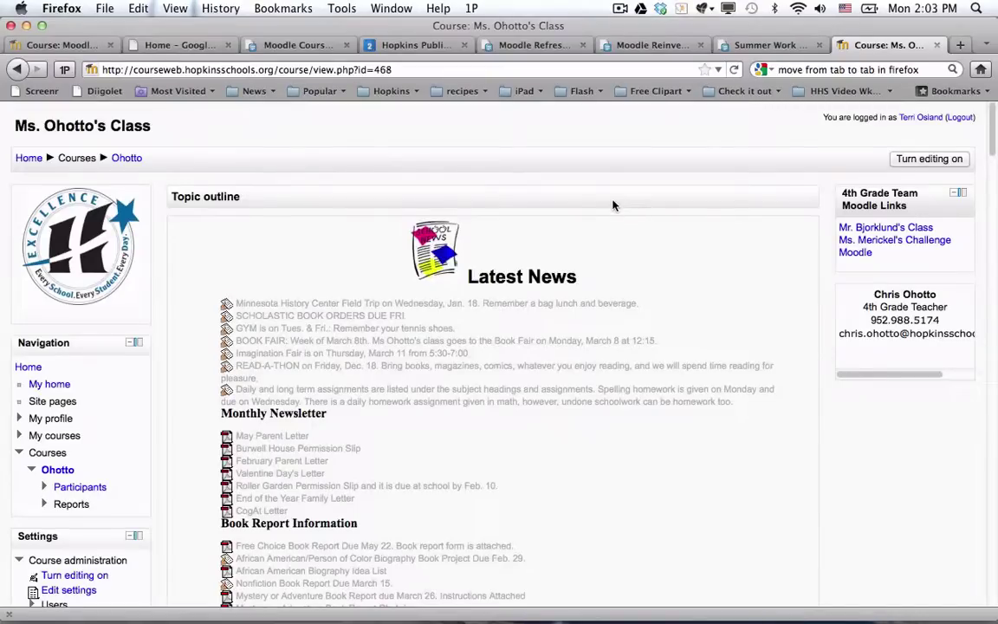
Step: Scroll through Ms. Ohotto's course page to review its sections, then return to the top
scroll(634, 201, "down", 5)
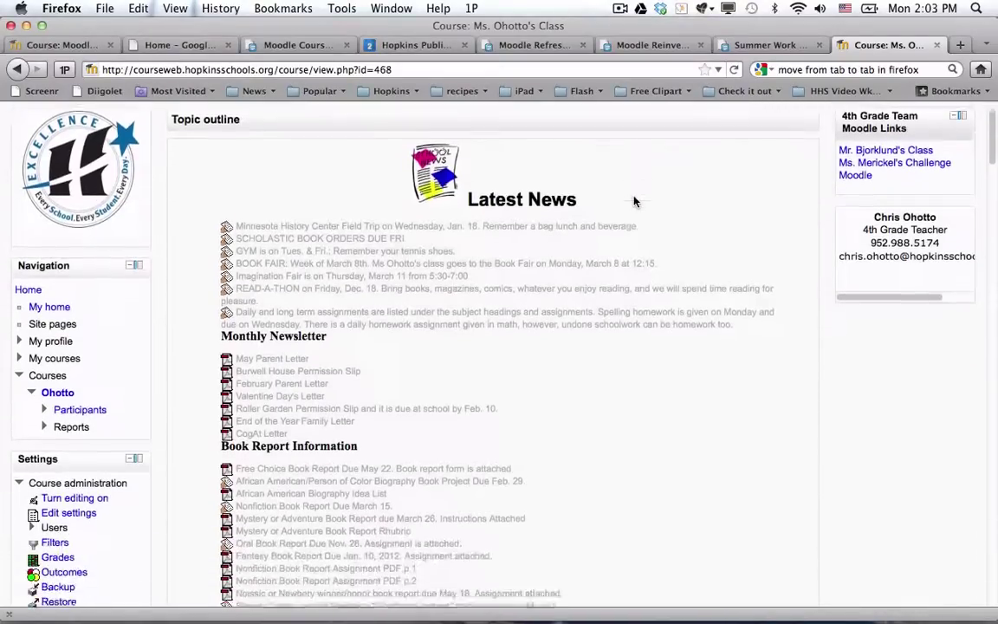
scroll(633, 201, "down", 6)
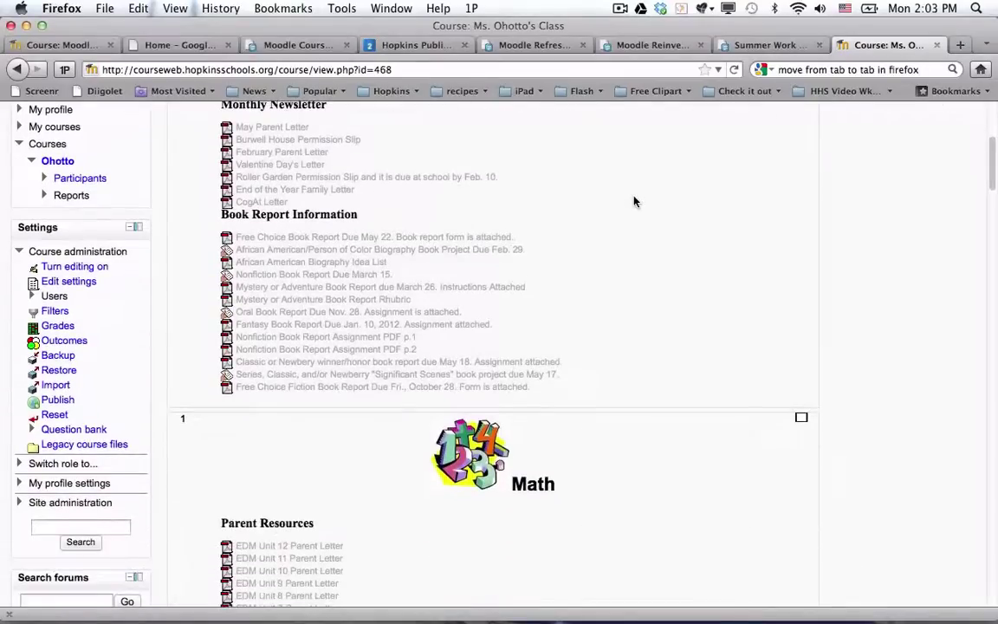
scroll(634, 201, "down", 10)
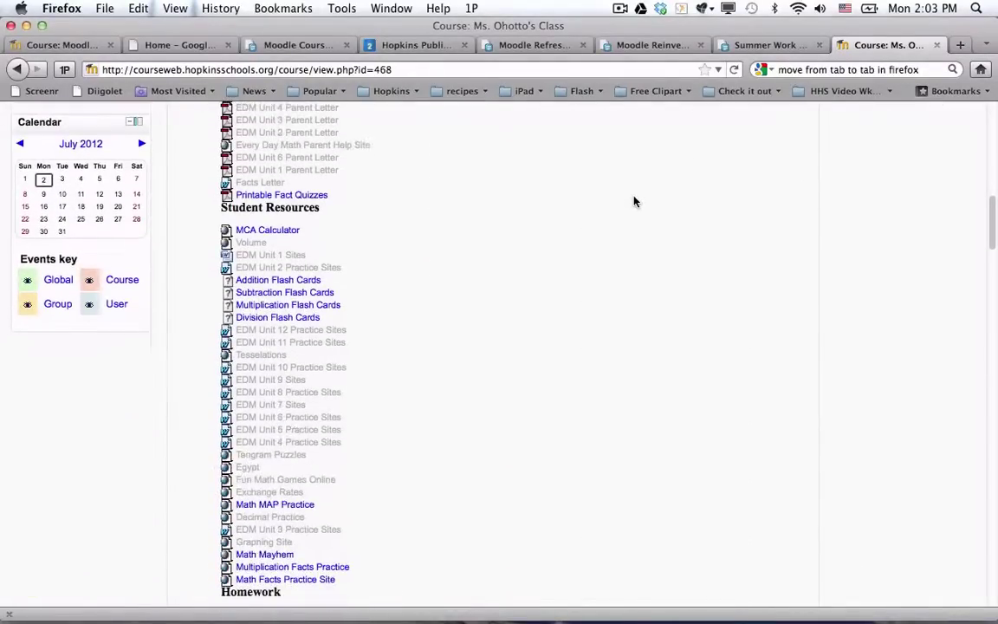
scroll(633, 201, "down", 10)
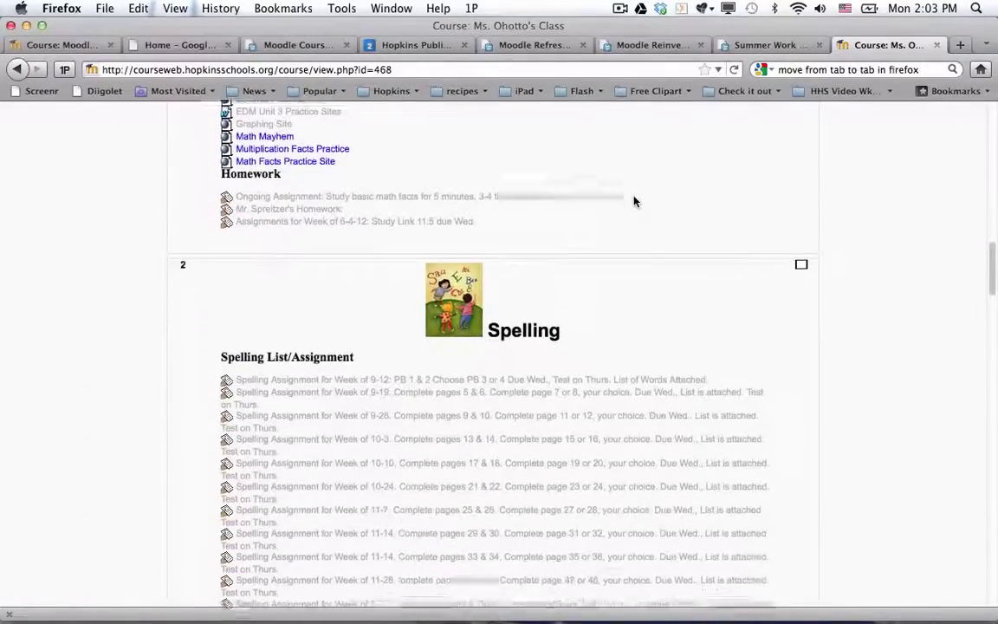
scroll(633, 201, "down", 8)
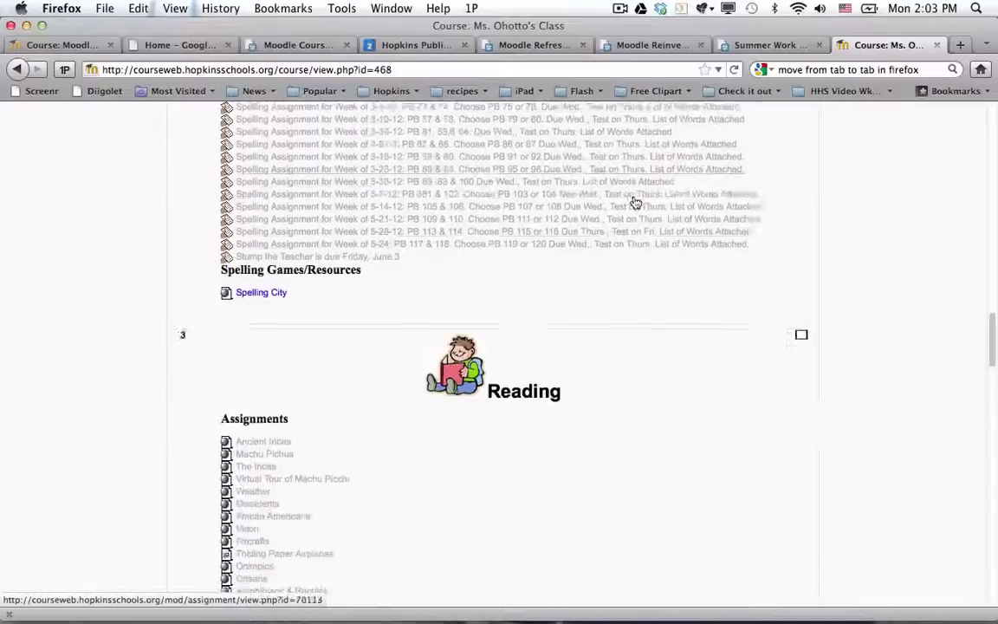
scroll(633, 201, "down", 6)
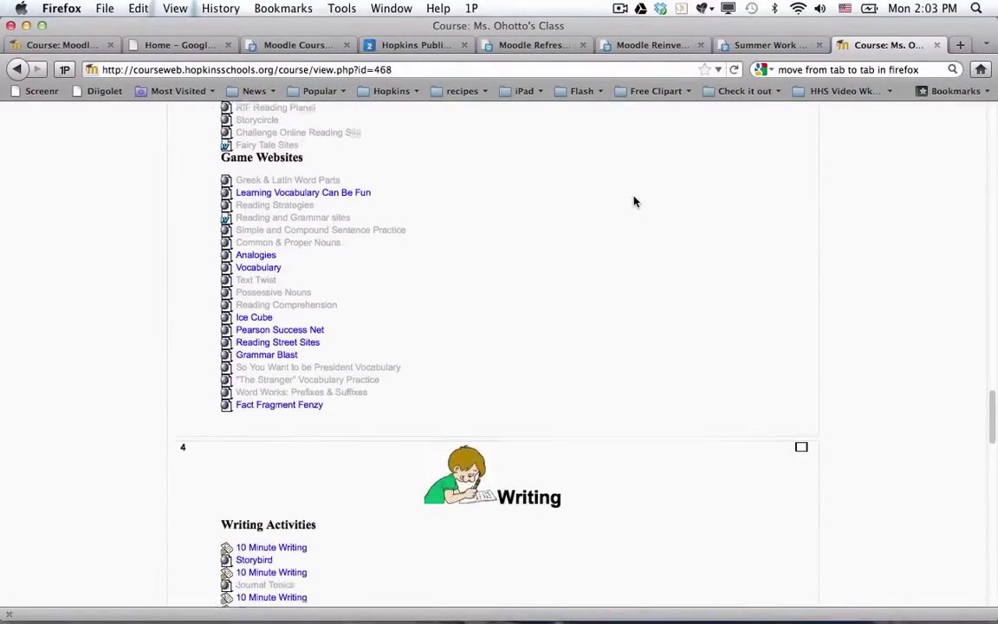
scroll(633, 201, "up", 3)
scroll(633, 201, "up", 20)
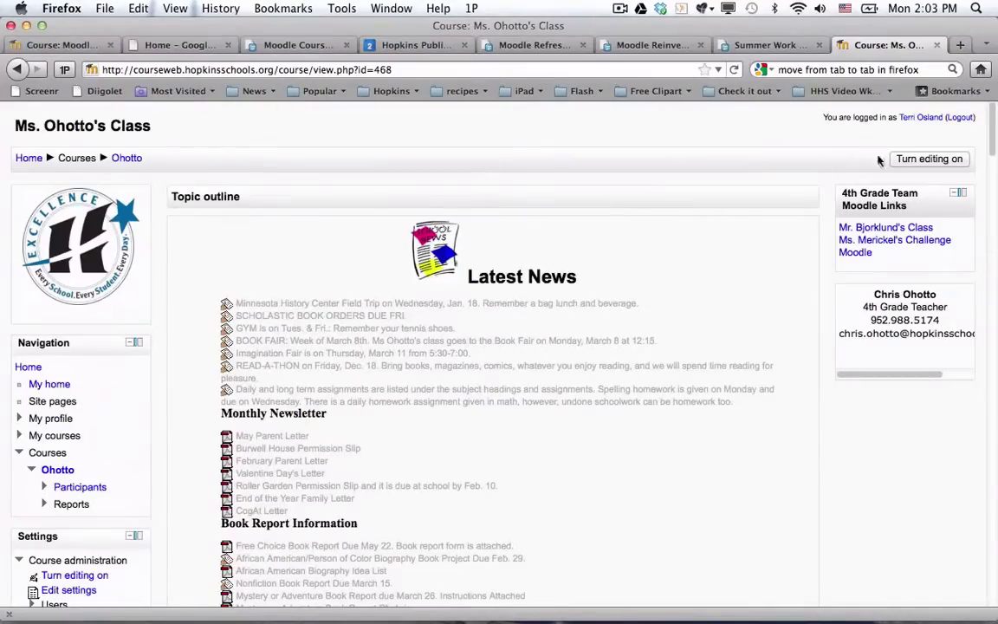
Step: Turn editing on and narrow the course to show only topic 1, Math
left_click(899, 159)
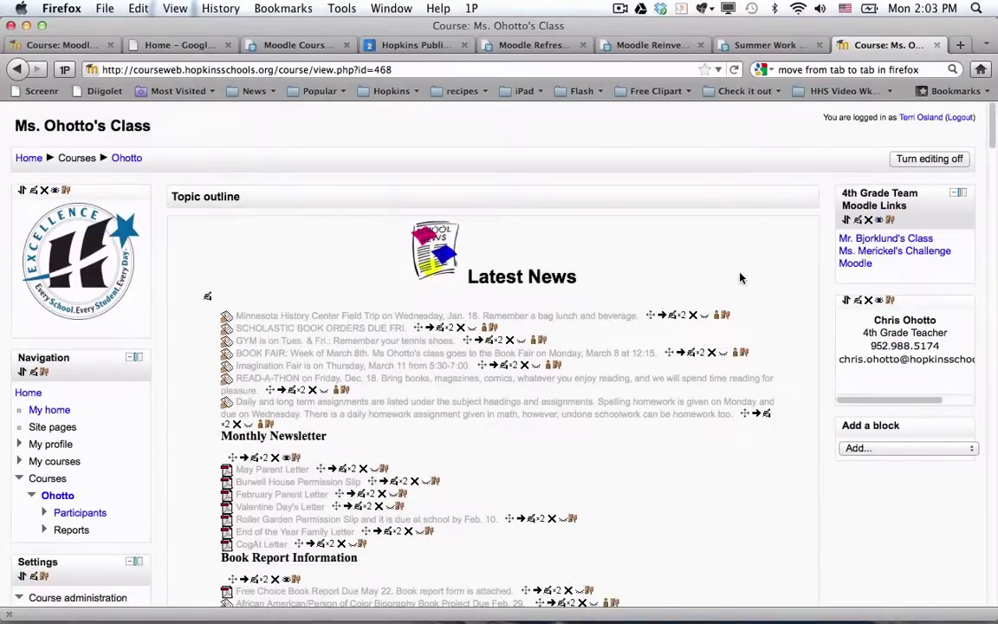
scroll(754, 259, "down", 10)
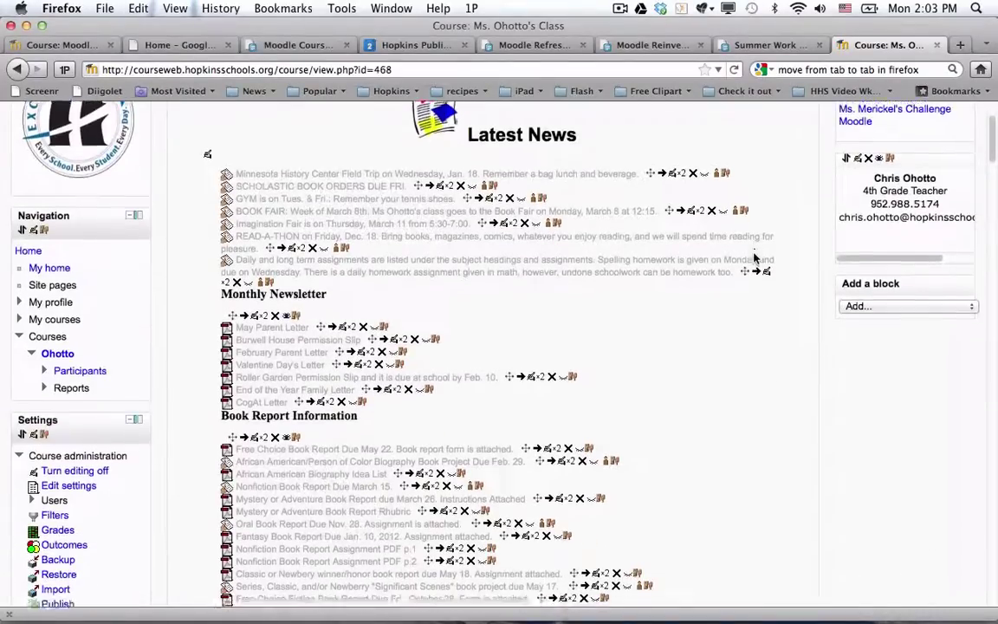
scroll(754, 259, "down", 2)
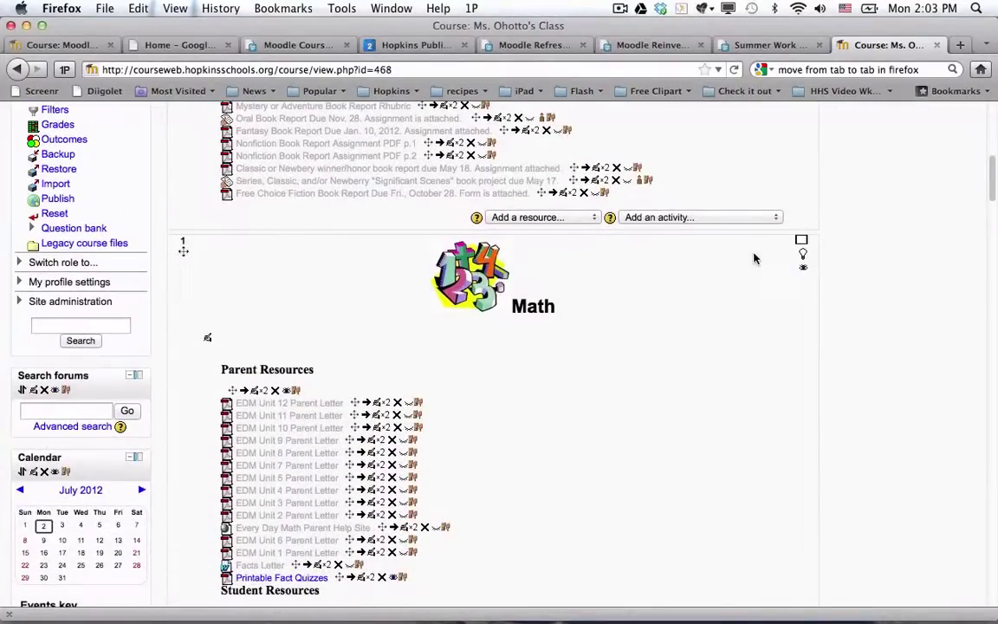
left_click(802, 244)
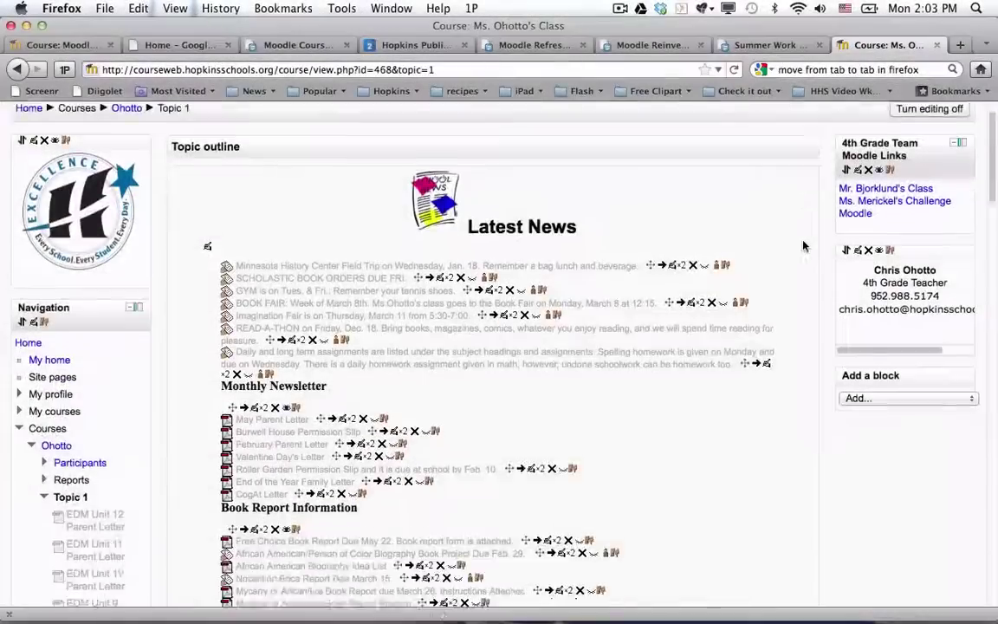
Step: Open the Jump to topic list and close it without picking a topic
scroll(802, 246, "down", 8)
scroll(803, 246, "down", 12)
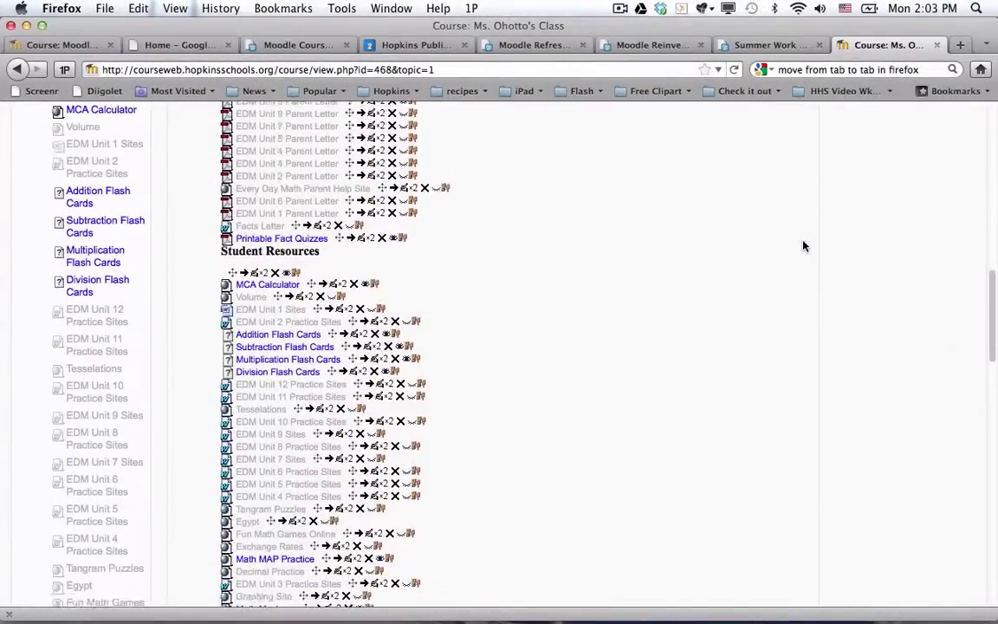
scroll(802, 246, "down", 10)
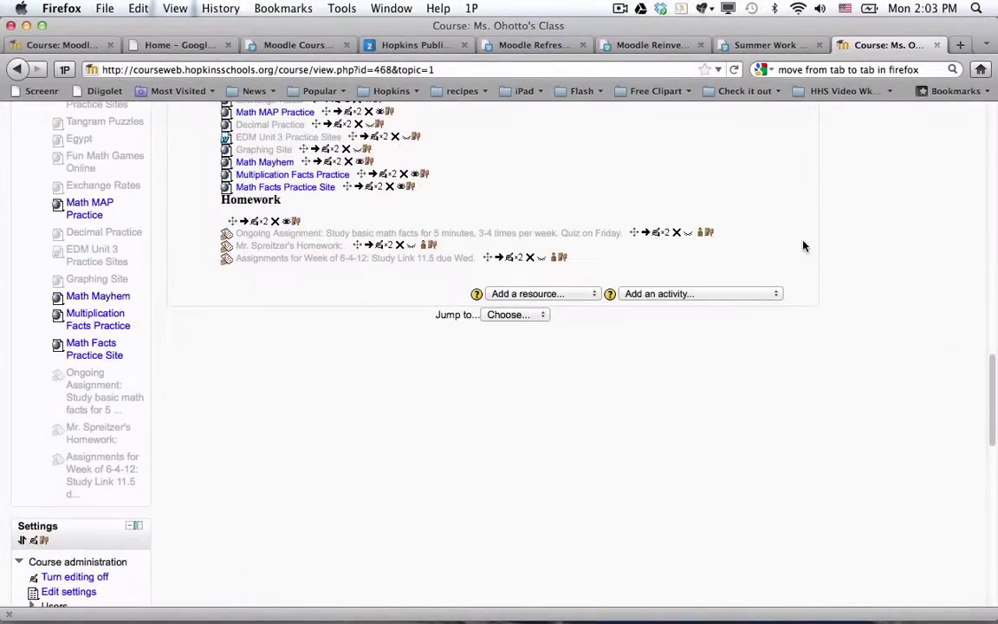
left_click(544, 318)
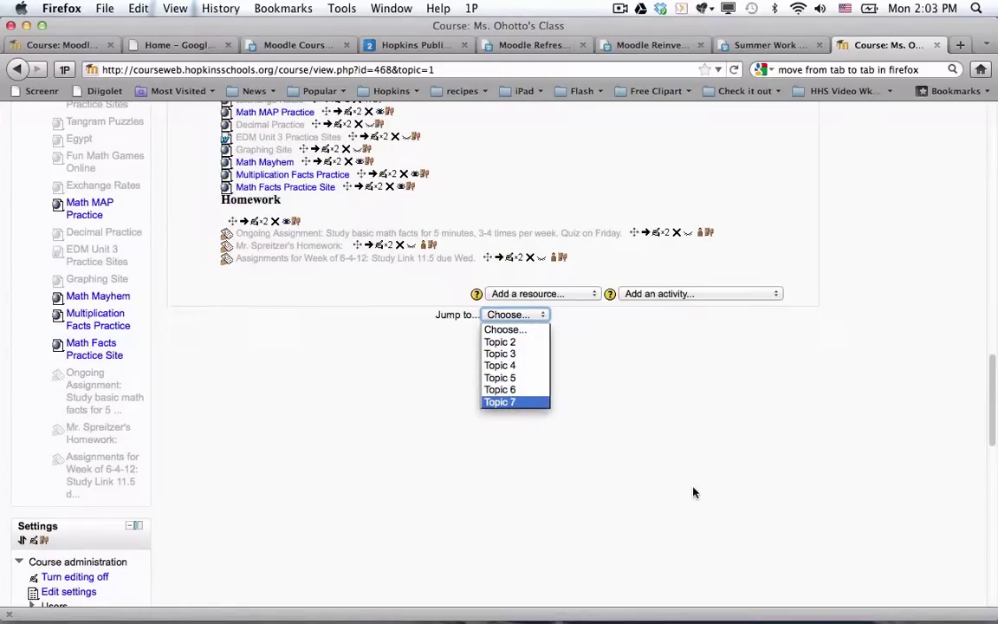
left_click(659, 436)
scroll(658, 437, "up", 15)
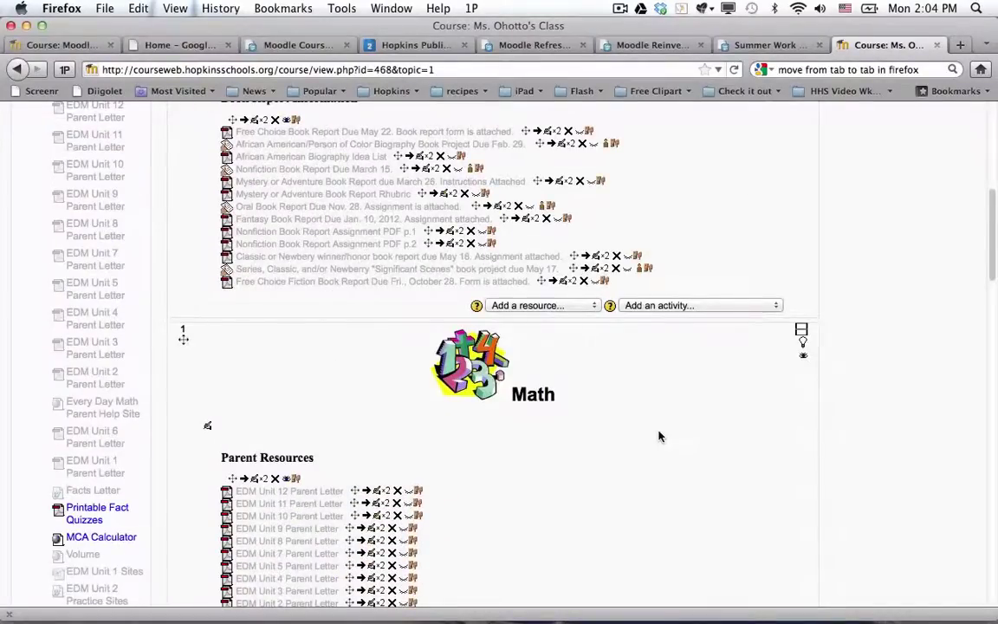
scroll(658, 436, "up", 10)
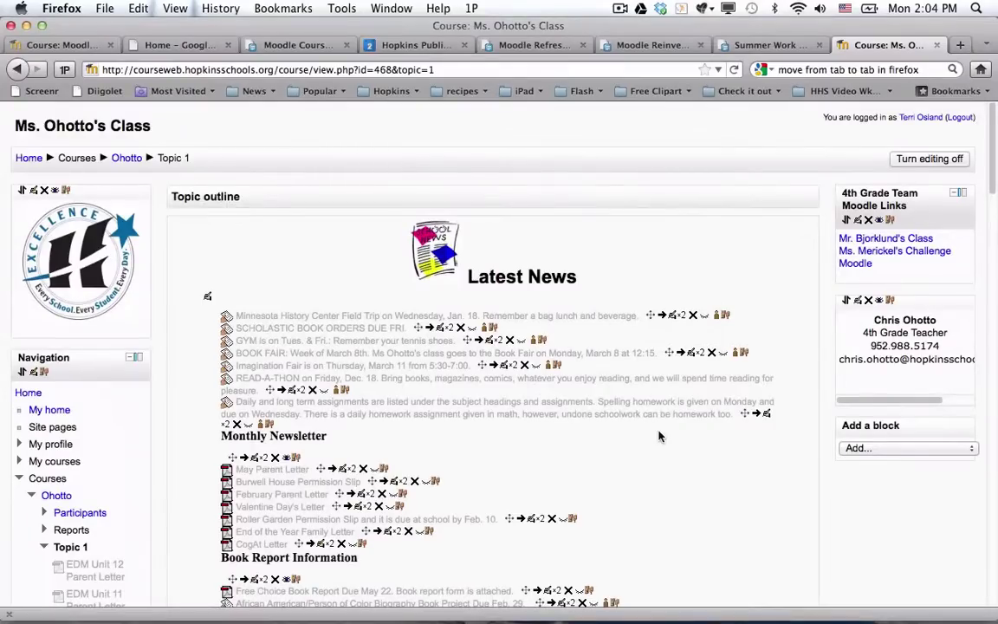
scroll(659, 437, "down", 20)
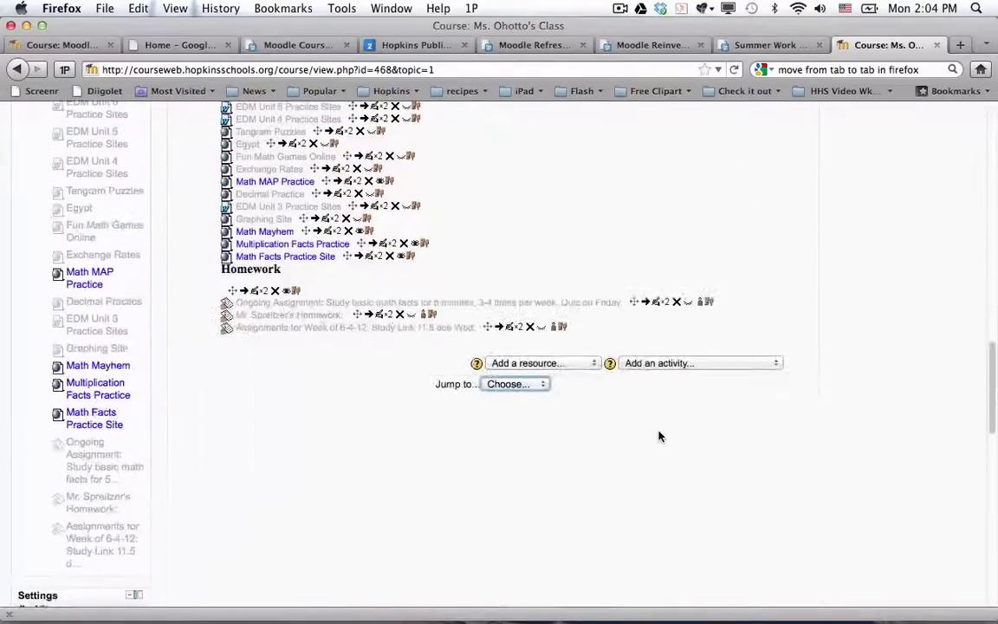
Step: Reopen the Jump to list and scroll through its topics without choosing one
left_click(514, 384)
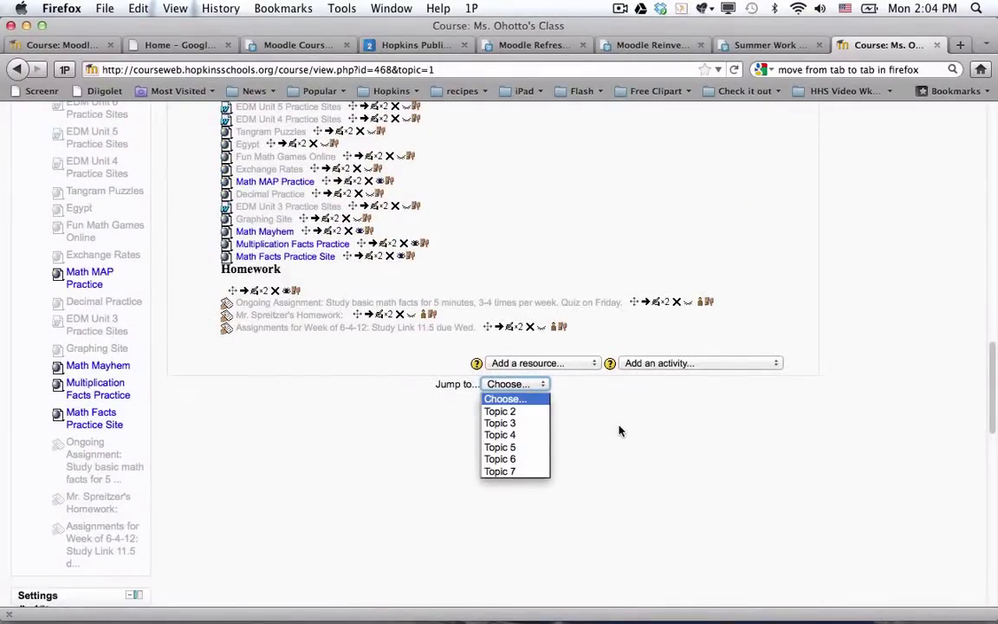
scroll(619, 431, "up", 20)
scroll(892, 529, "down", 1)
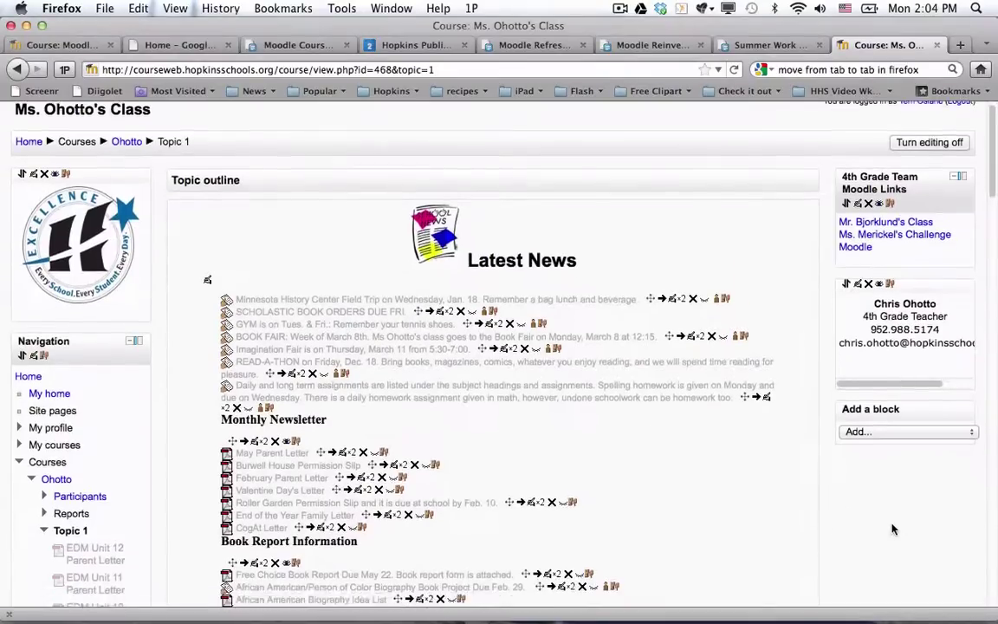
scroll(892, 528, "down", 5)
scroll(892, 529, "down", 2)
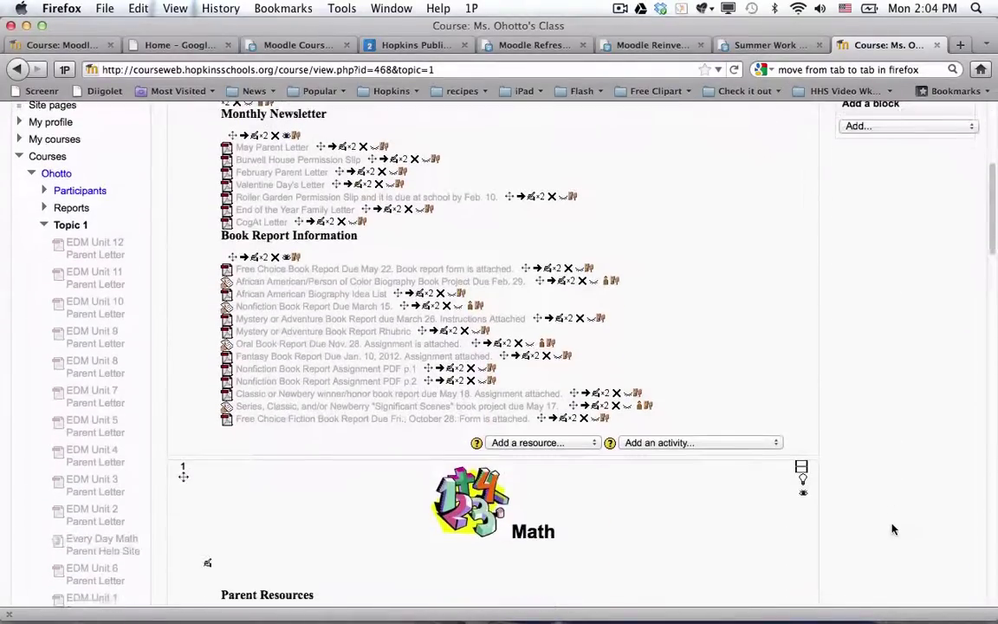
scroll(892, 530, "down", 1)
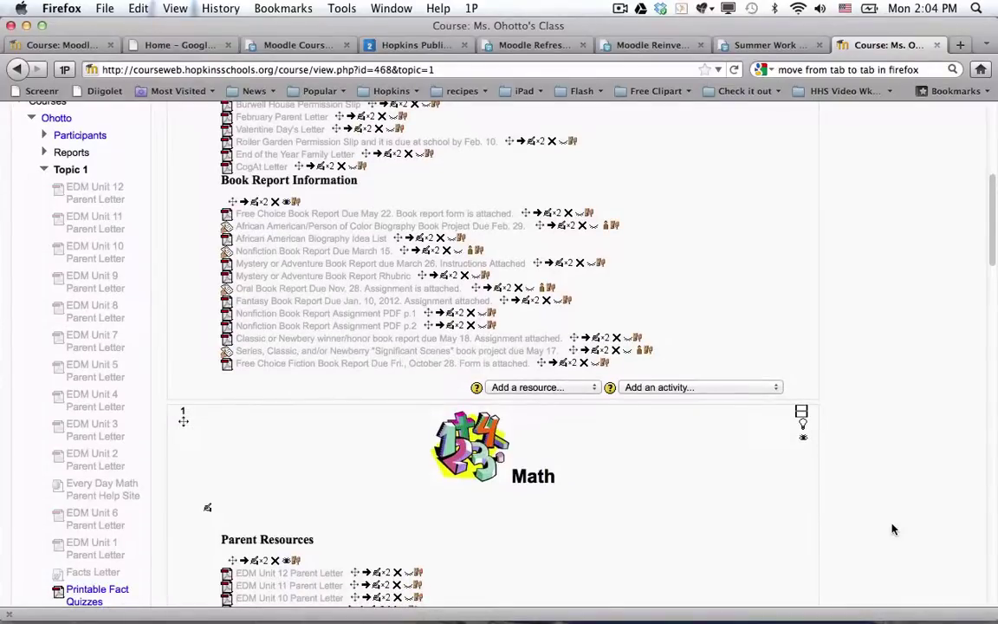
scroll(893, 528, "down", 2)
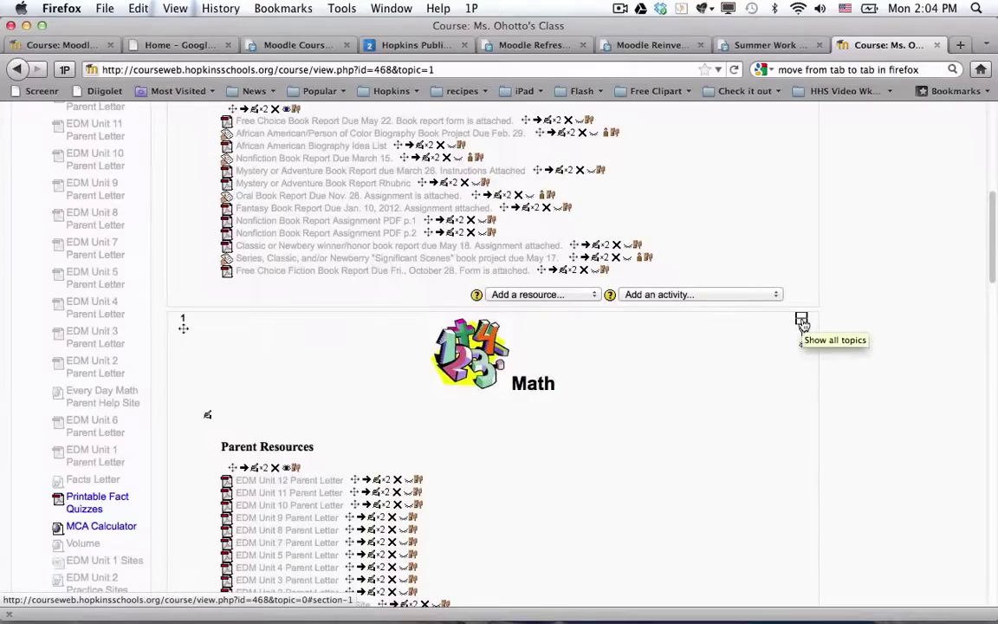
left_click(803, 325)
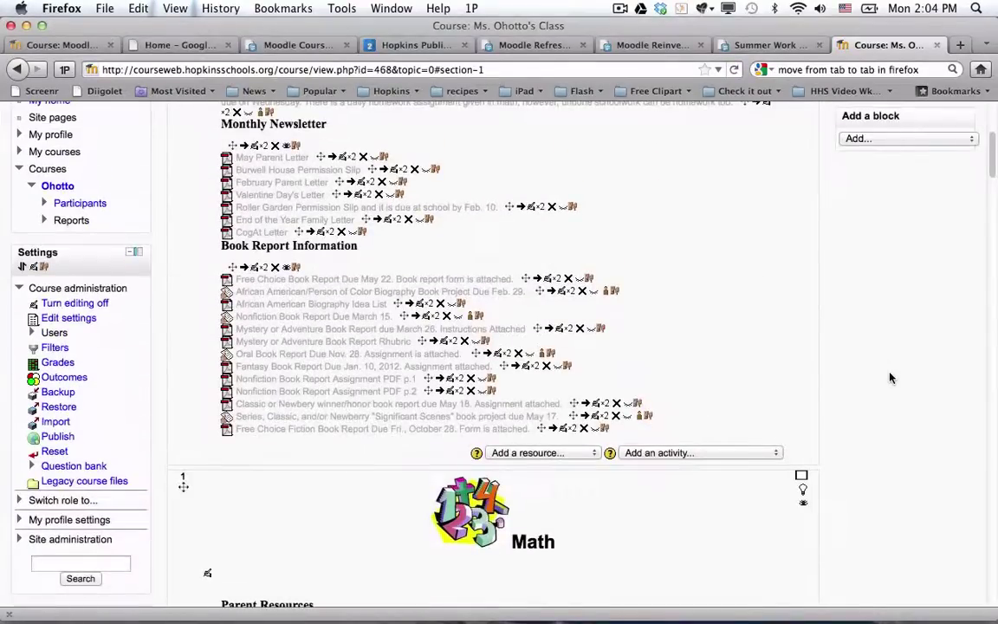
scroll(890, 378, "up", 5)
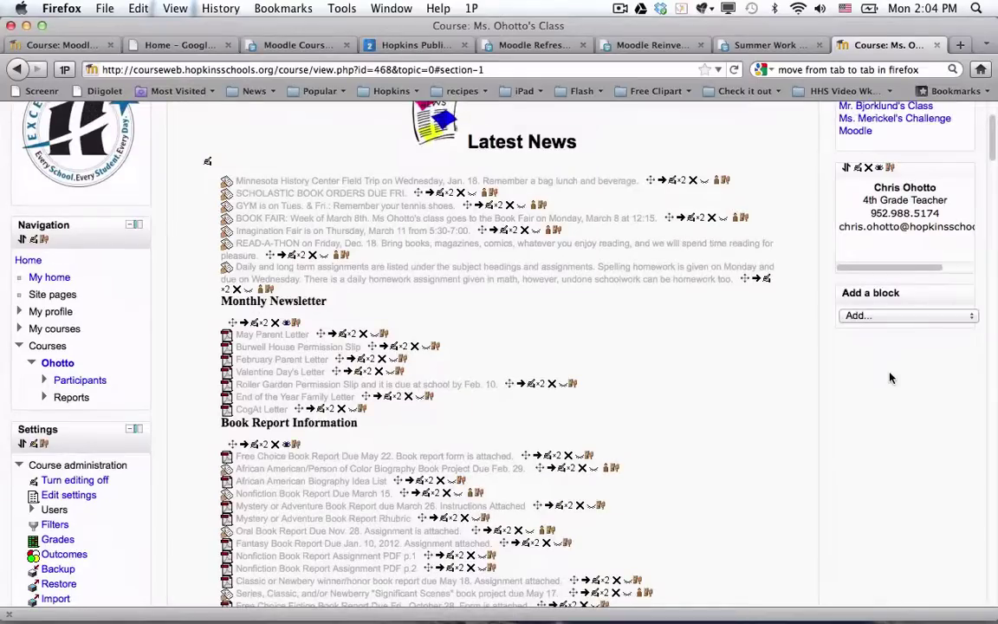
scroll(890, 378, "down", 4)
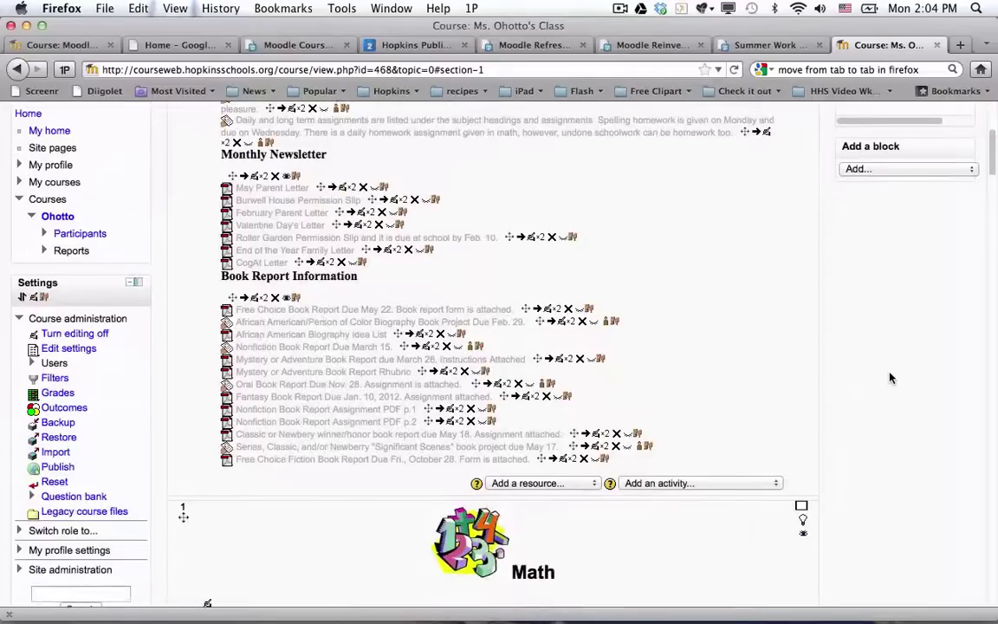
scroll(890, 378, "down", 5)
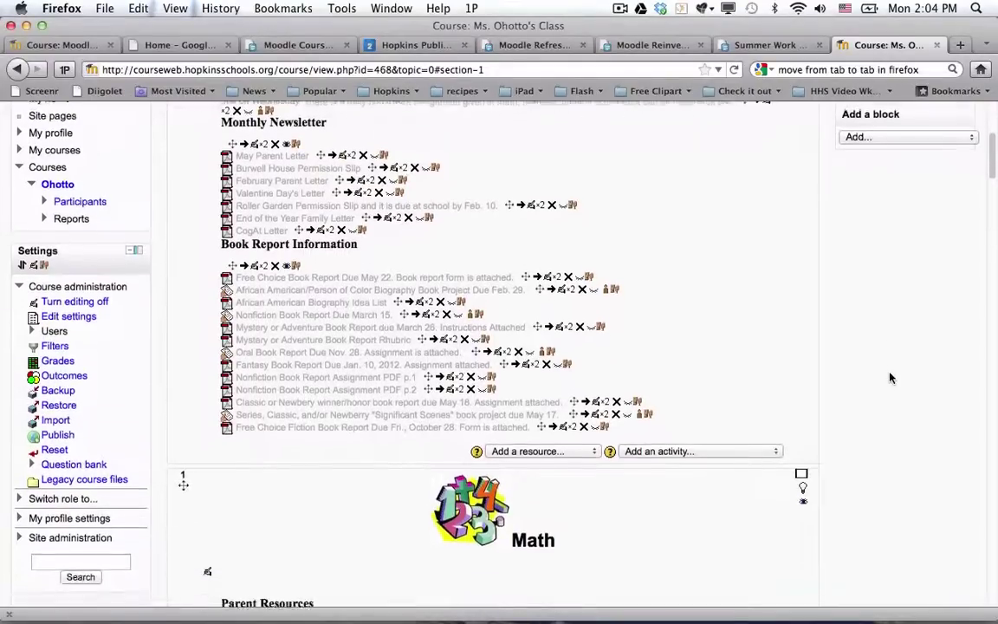
scroll(890, 377, "down", 6)
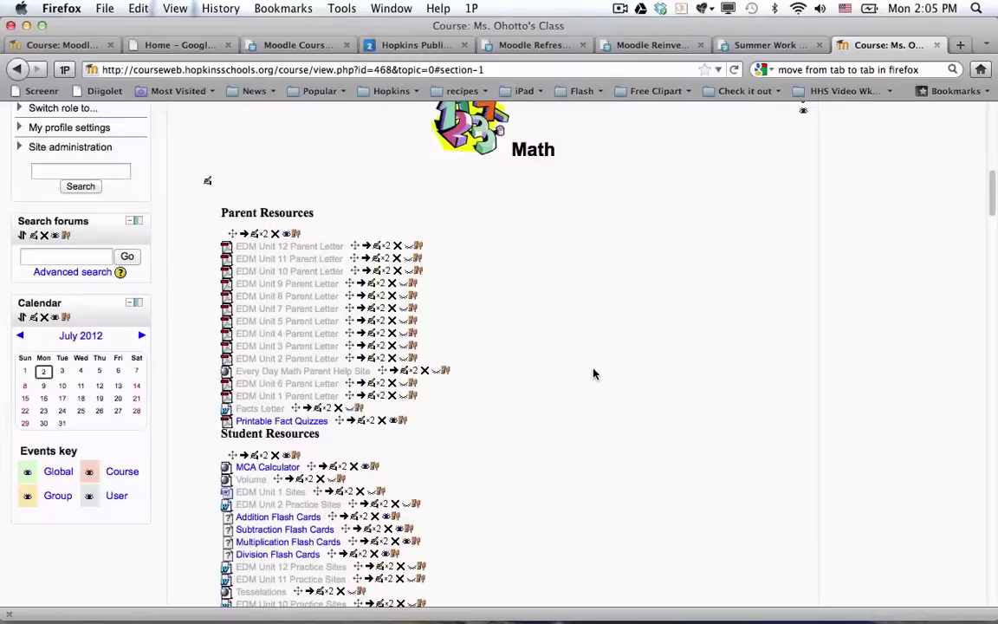
scroll(594, 374, "up", 3)
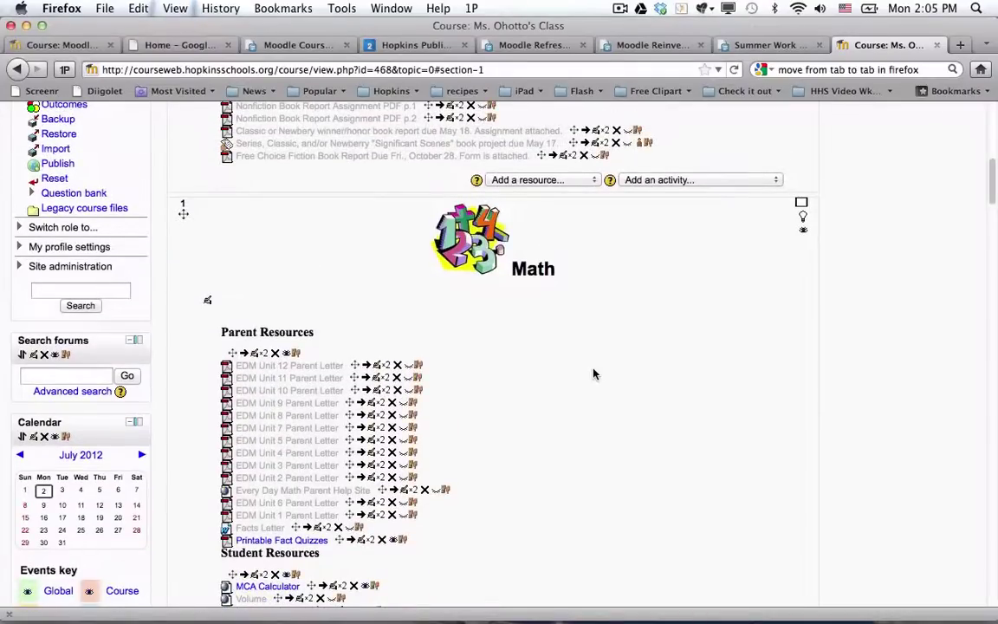
scroll(593, 375, "down", 10)
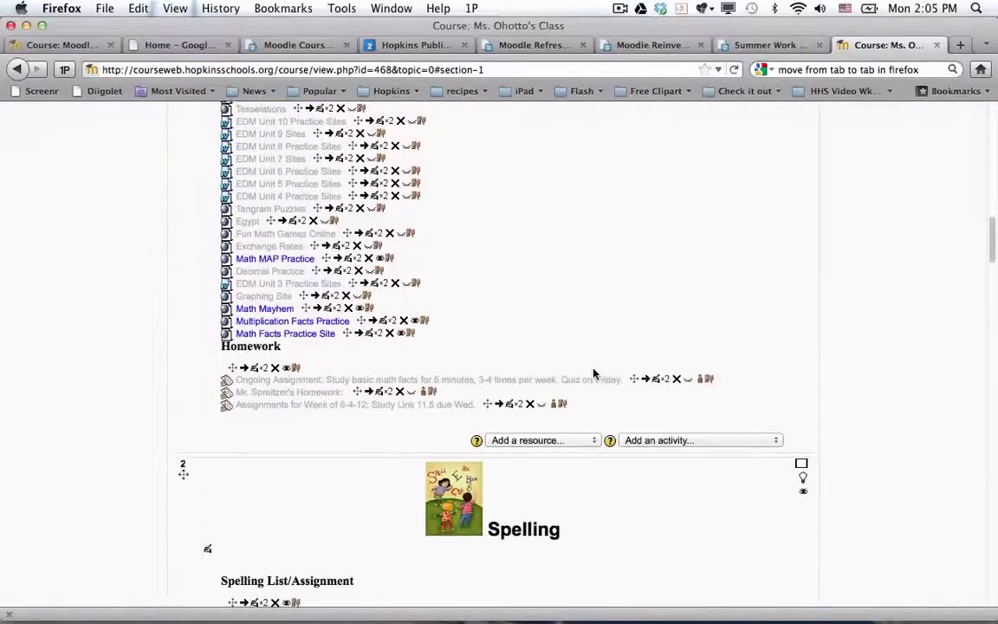
Step: Add a new Folder resource named 'Everyday Math Parent Letters'
left_click(575, 443)
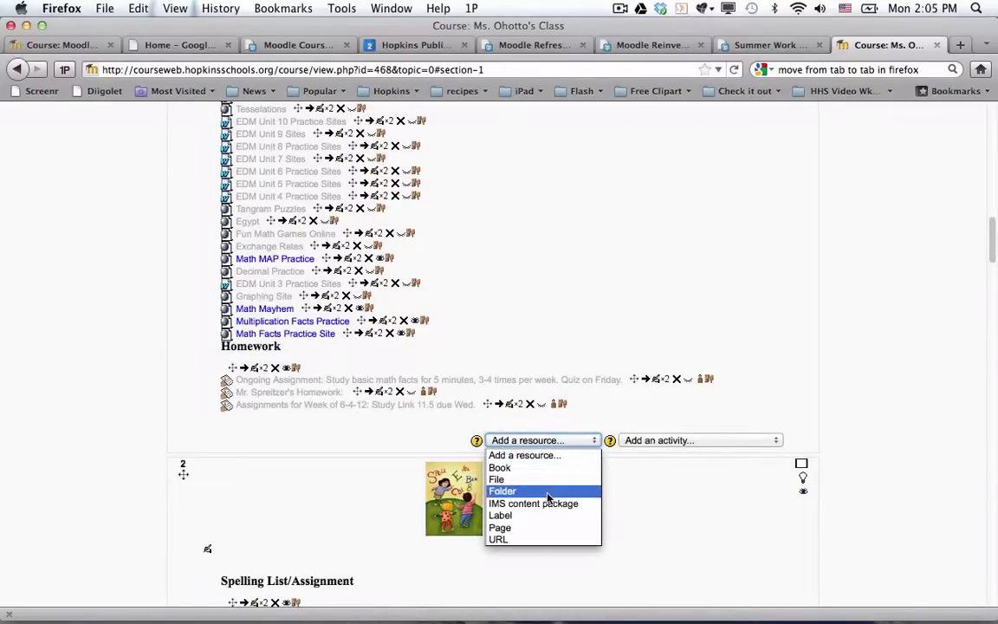
left_click(502, 491)
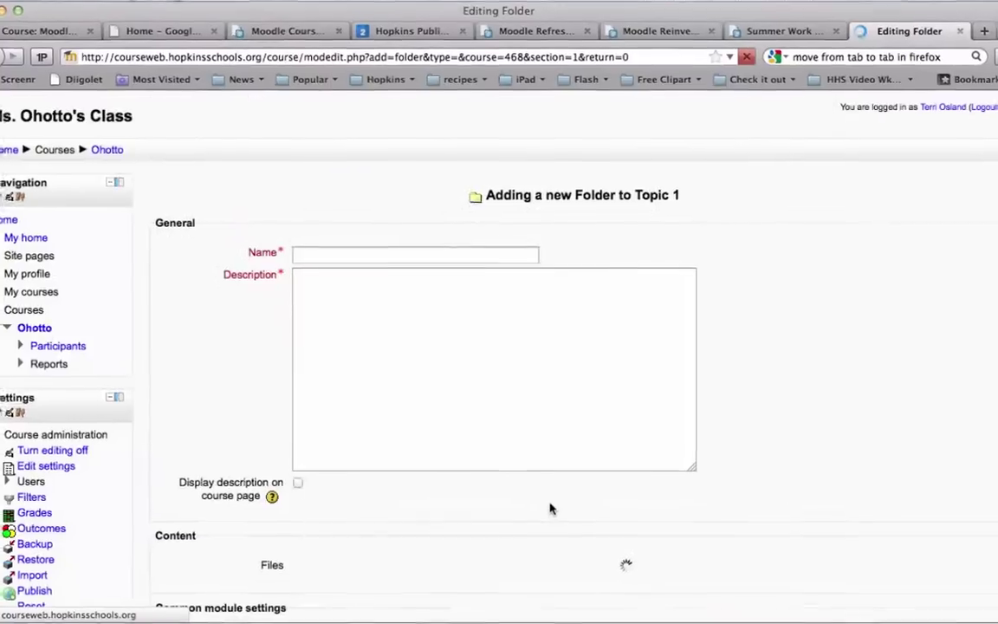
left_click(387, 256)
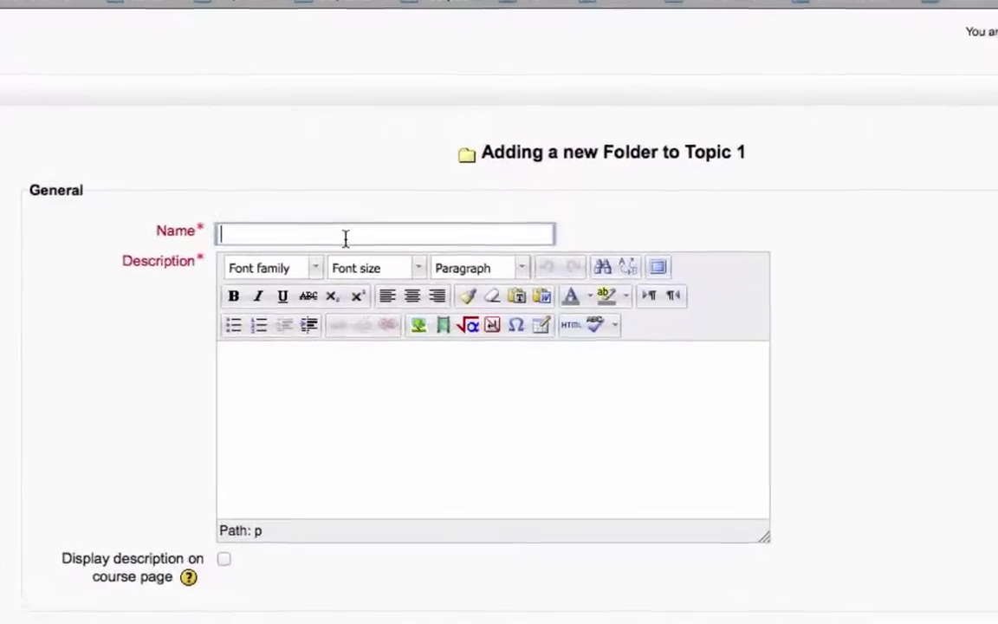
type("Every")
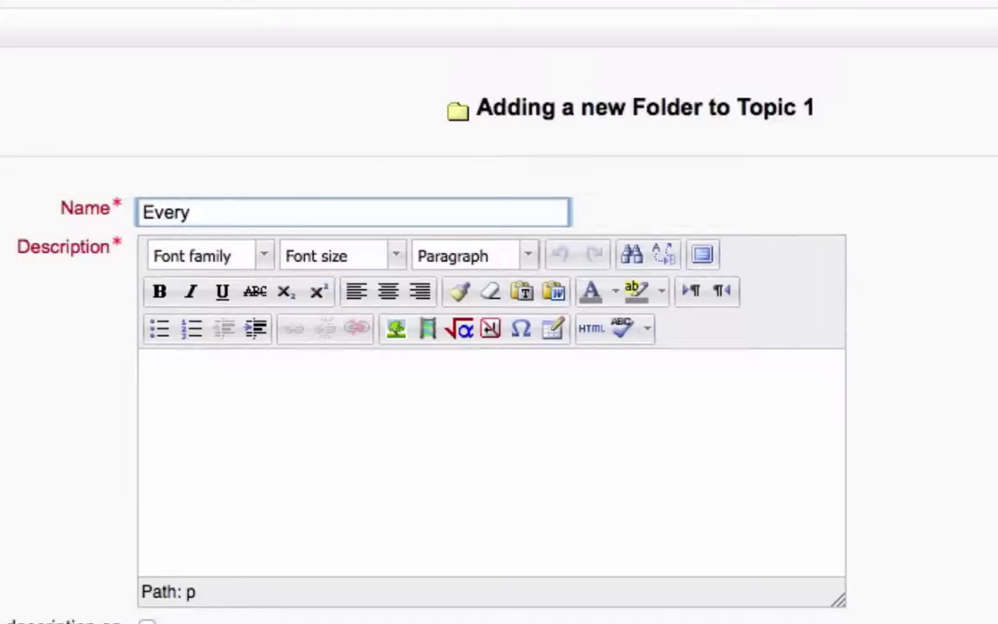
type("day Math P")
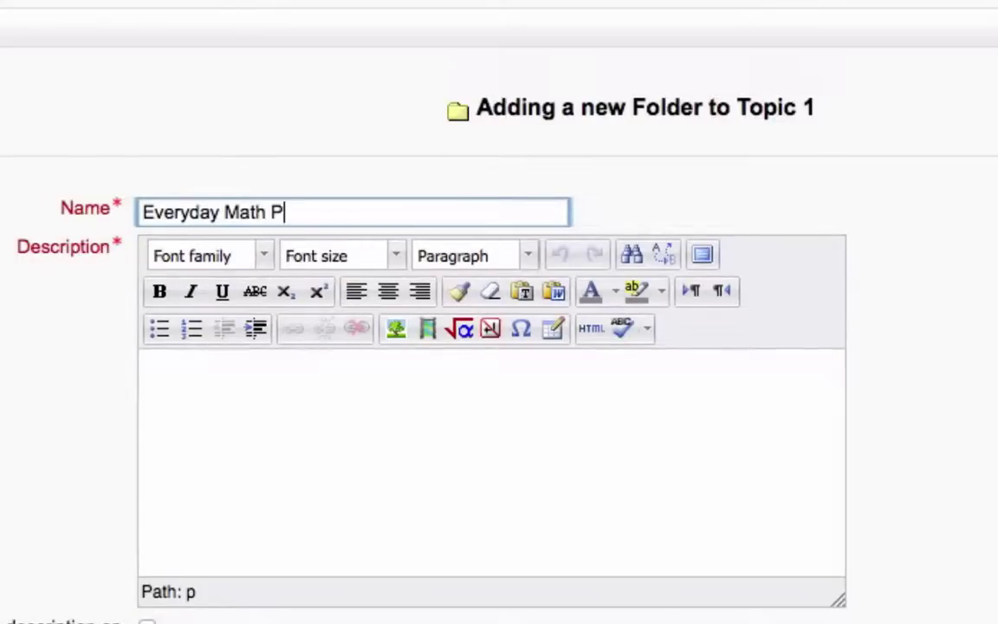
type("arent L")
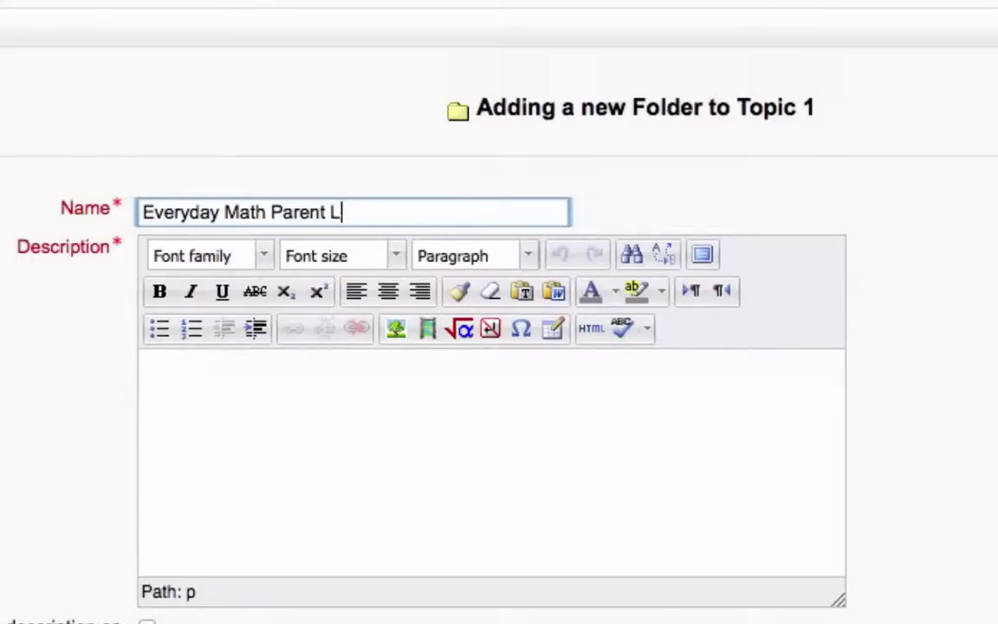
type("etters")
Step: Enter the folder description 'Parent letters are available for each unit.'
left_click(268, 401)
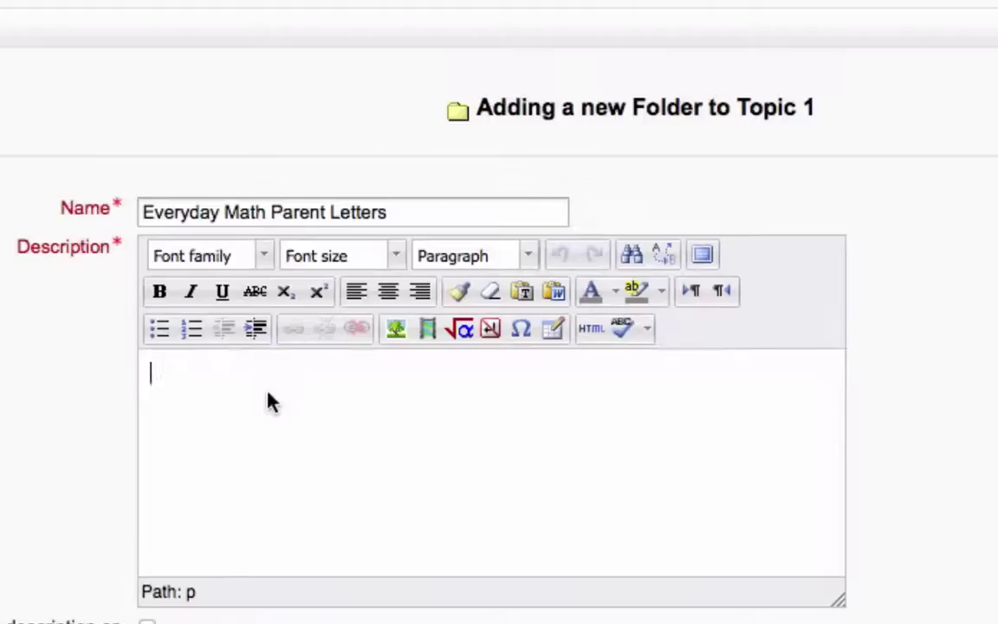
type("Parent l")
key("BackSpace")
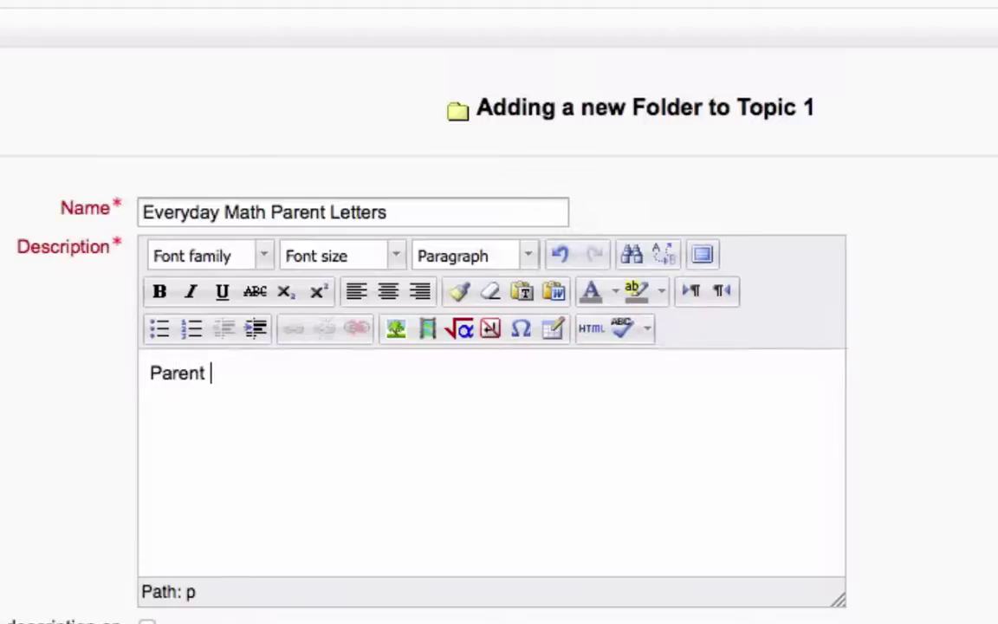
type("Letter")
key("BackSpace")
key("BackSpace")
key("BackSpace")
key("BackSpace")
key("BackSpace")
key("BackSpace")
key("BackSpace")
type("letters are")
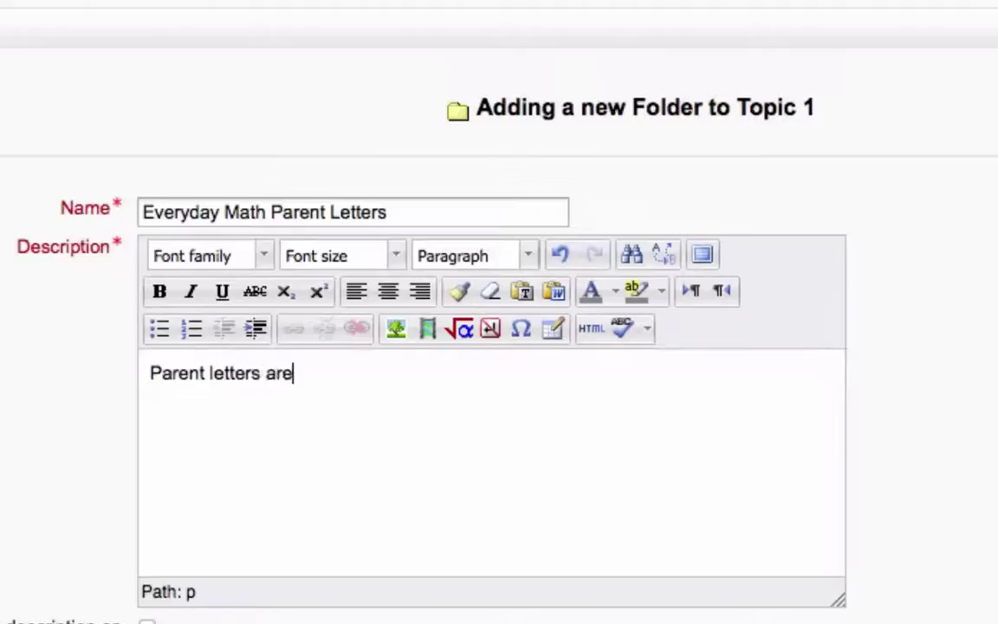
type(" available for e")
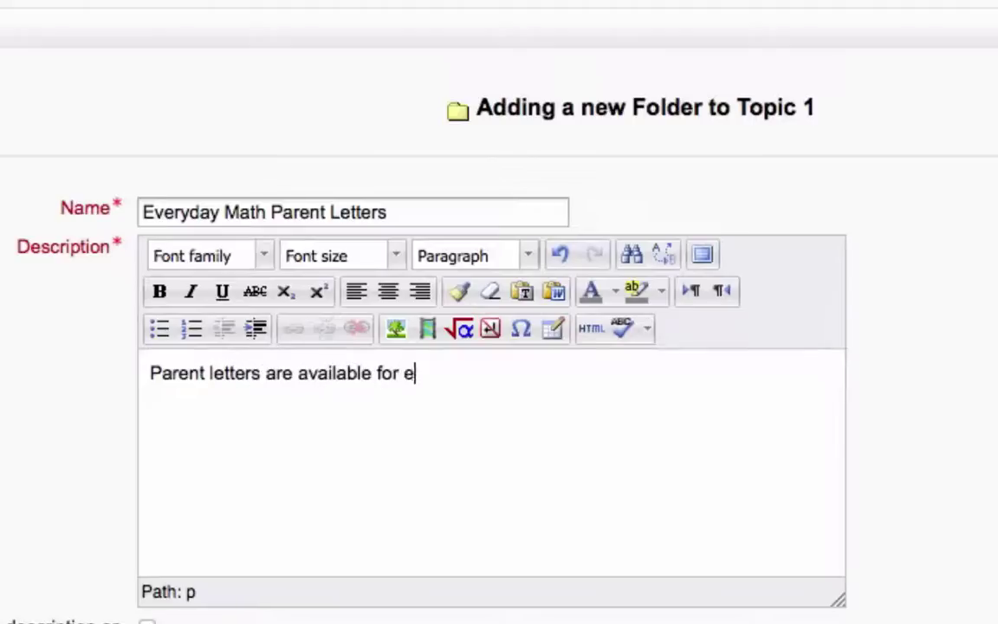
type("ach unit.")
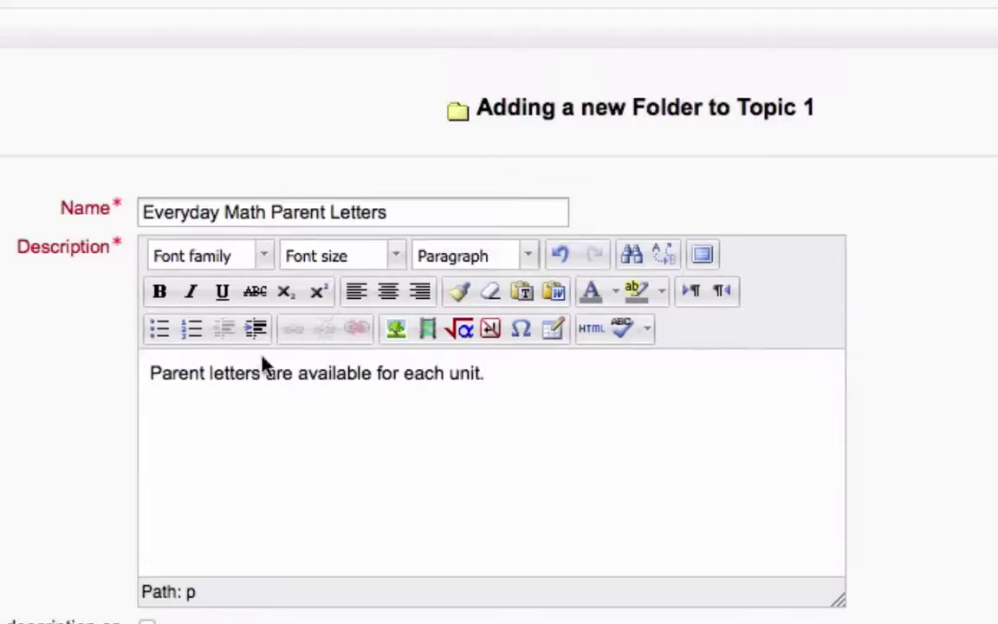
scroll(953, 524, "down", 6)
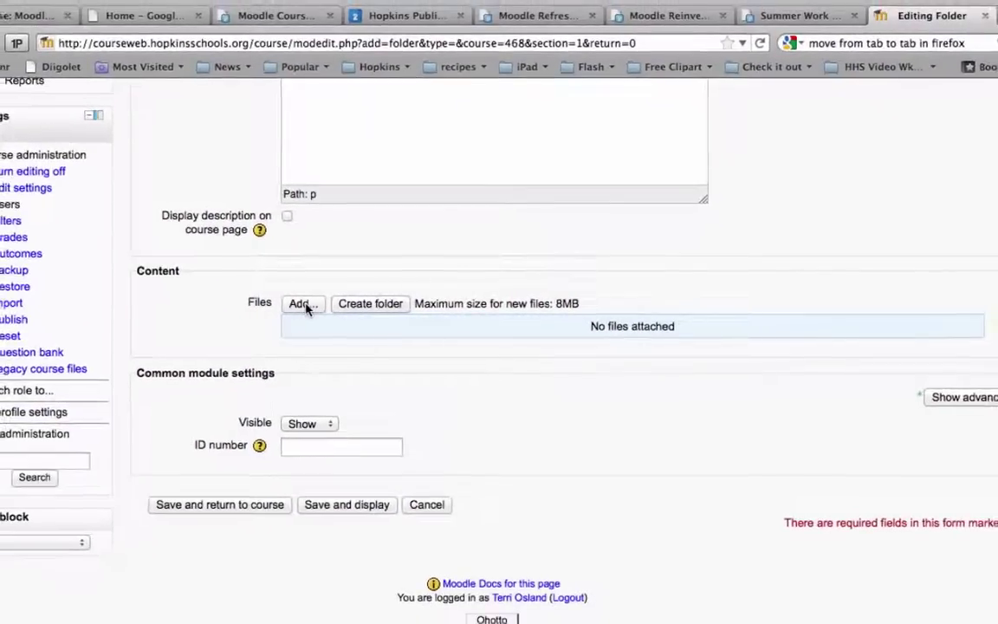
Step: In the file picker, check Private and Recent files, switch to list view, then browse Server files
left_click(304, 305)
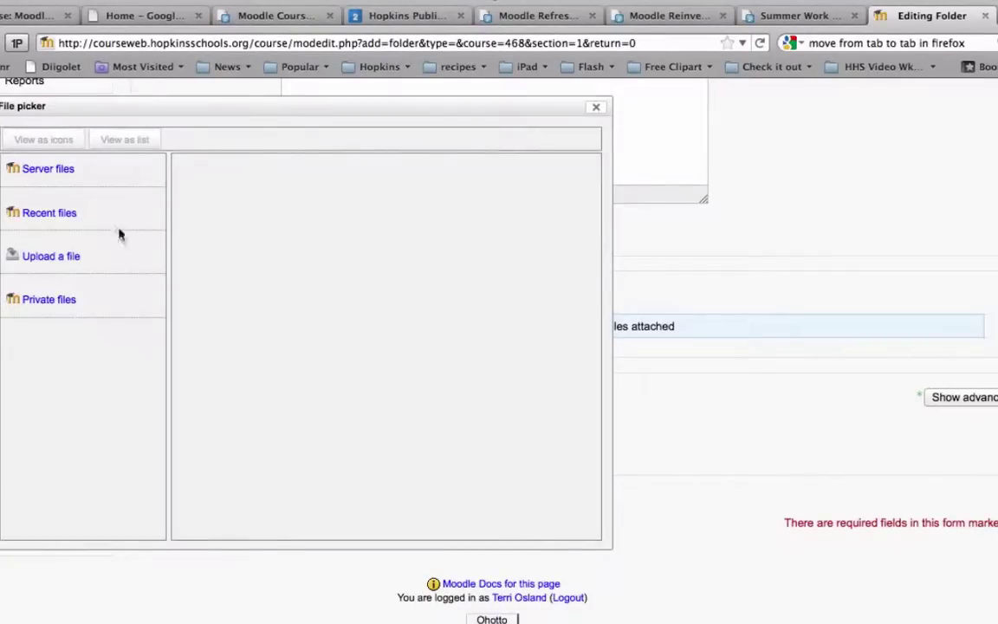
left_click(49, 299)
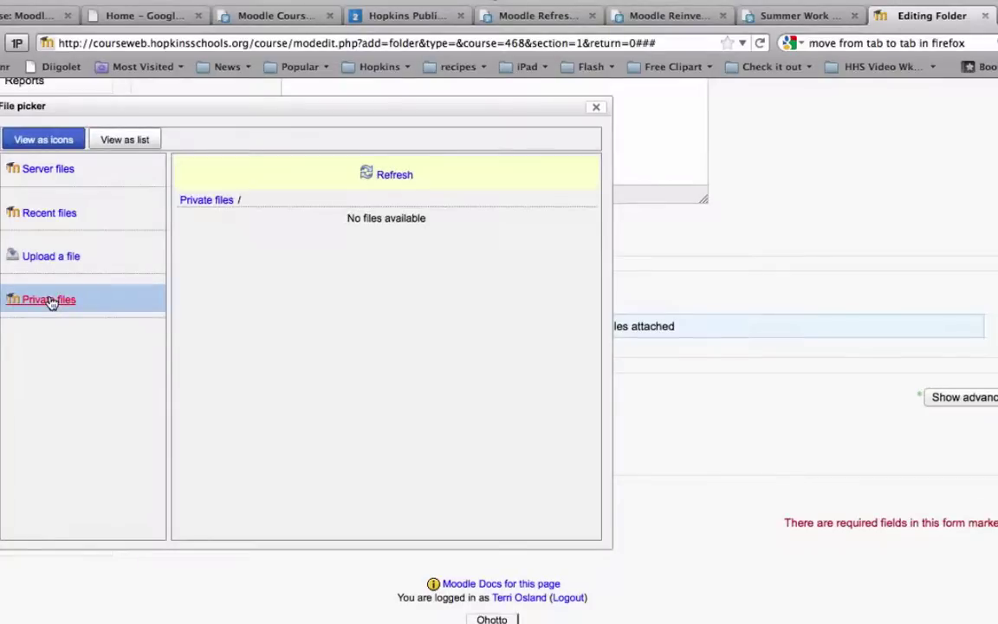
left_click(195, 200)
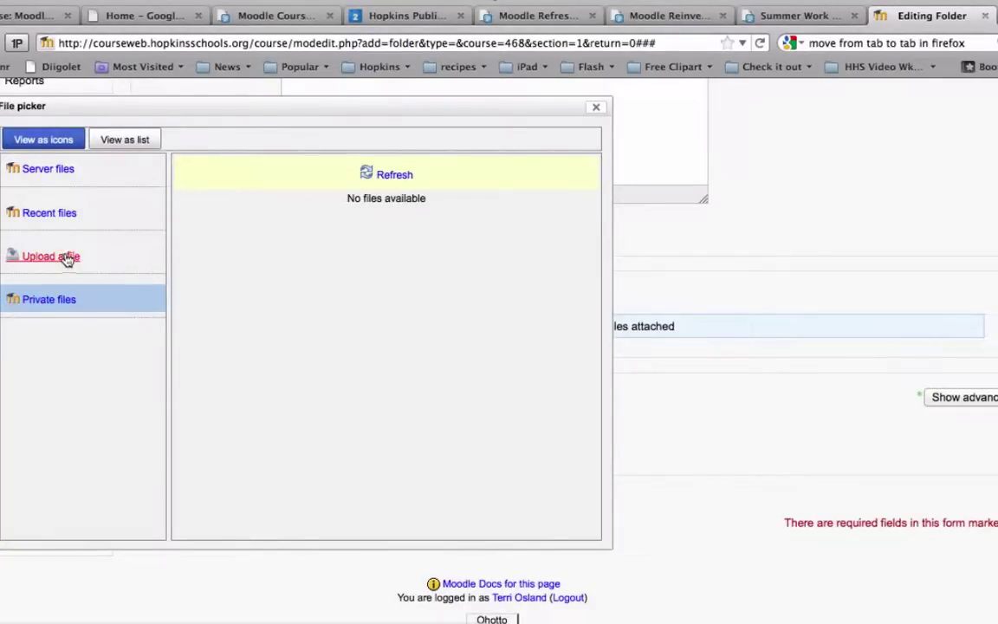
left_click(66, 215)
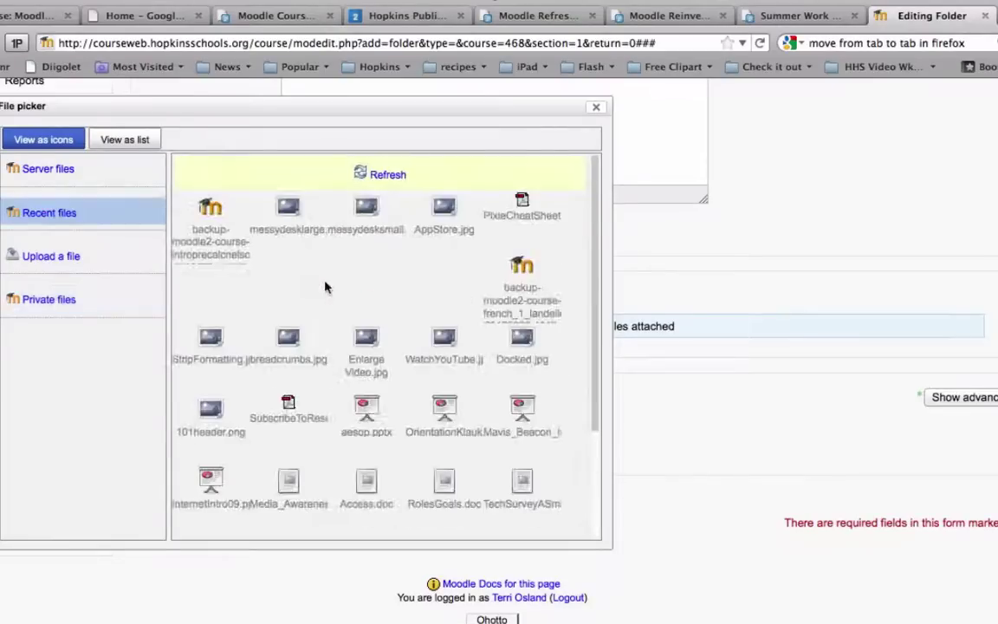
left_click(150, 141)
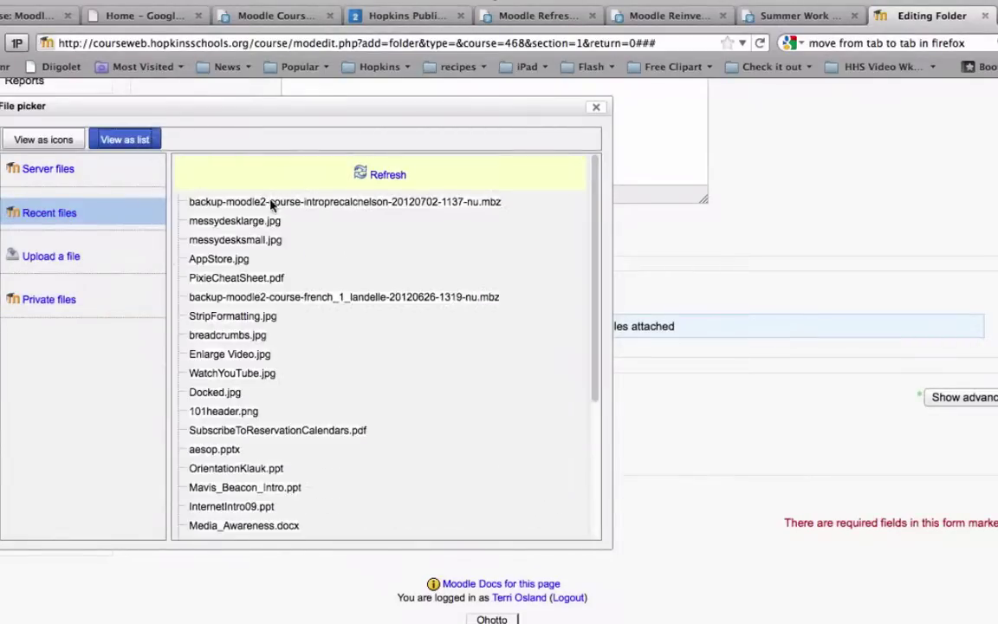
scroll(354, 344, "down", 5)
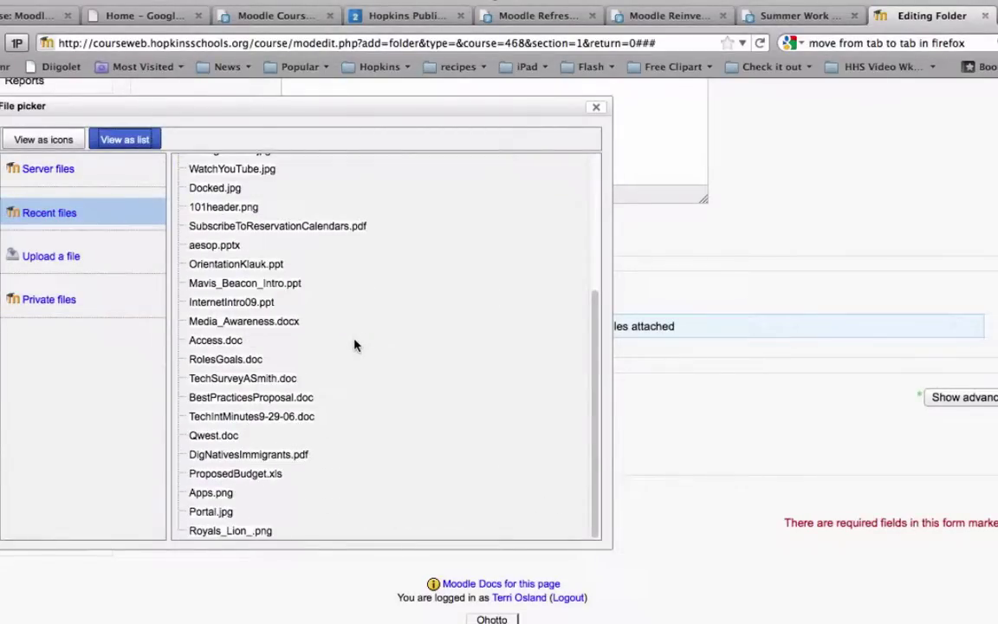
left_click(68, 169)
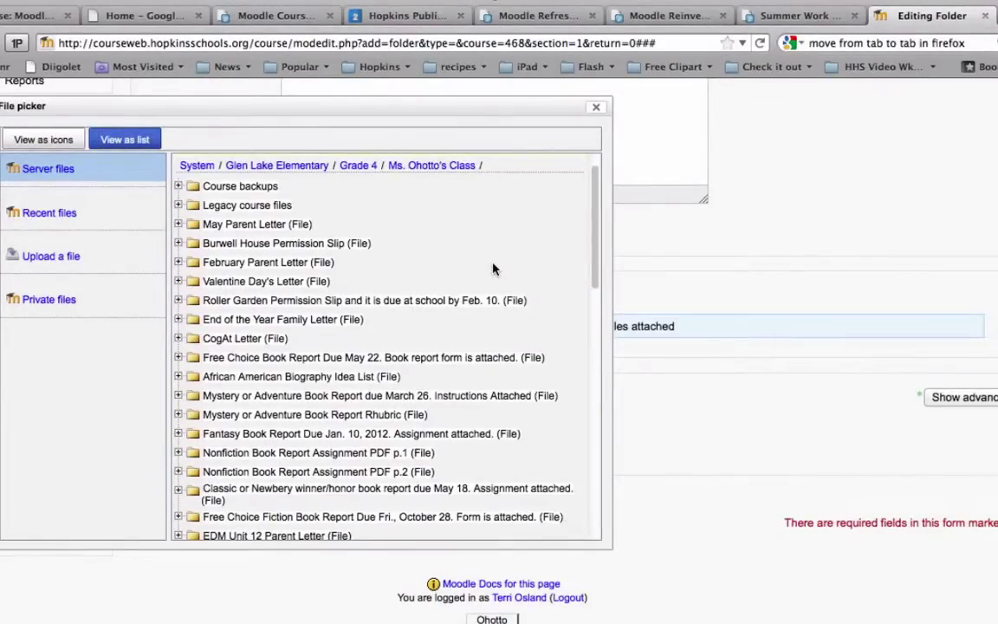
Step: Attach familyletterunit12.pdf from the EDM Unit 12 Parent Letter's Math folder on the server
scroll(493, 269, "down", 3)
scroll(493, 268, "down", 3)
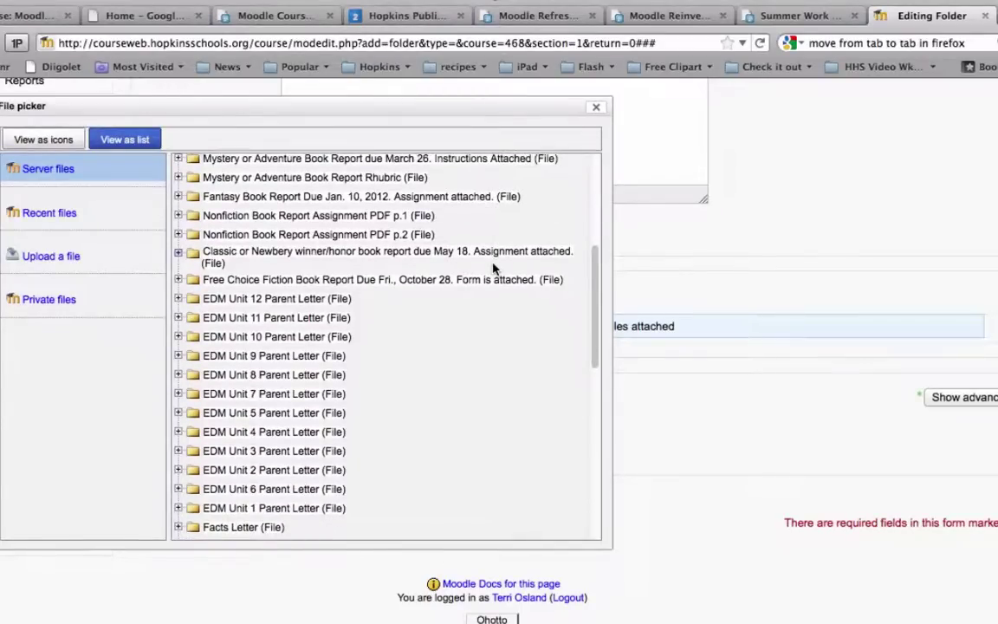
left_click(307, 301)
left_click(295, 319)
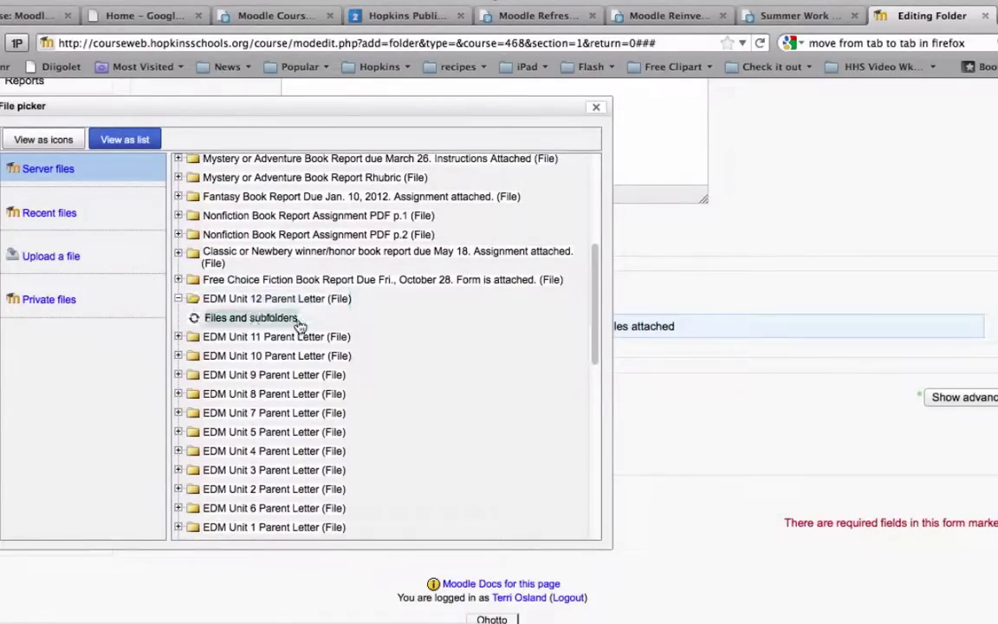
left_click(245, 336)
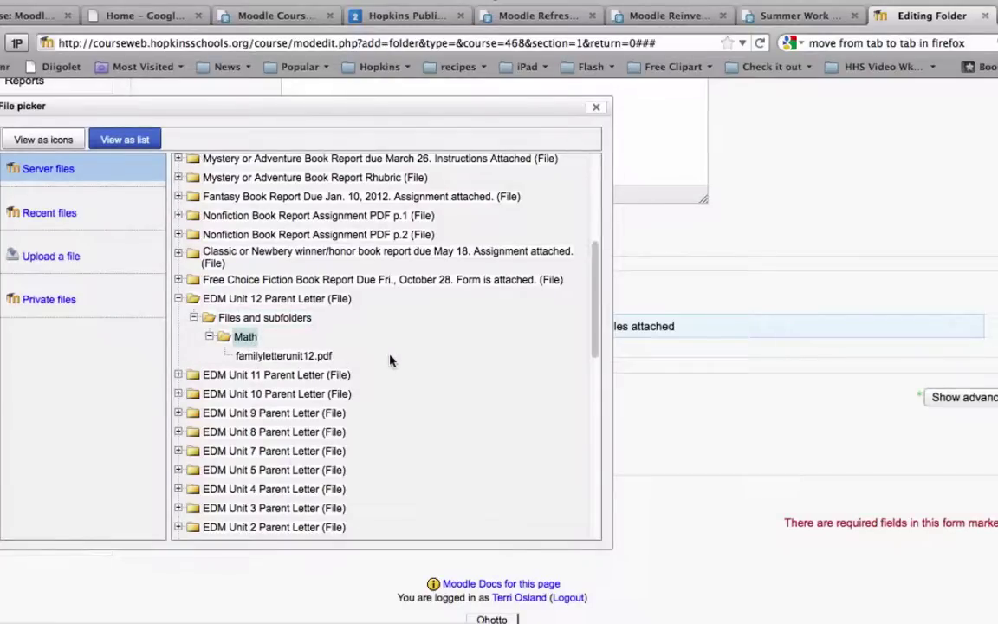
left_click(310, 357)
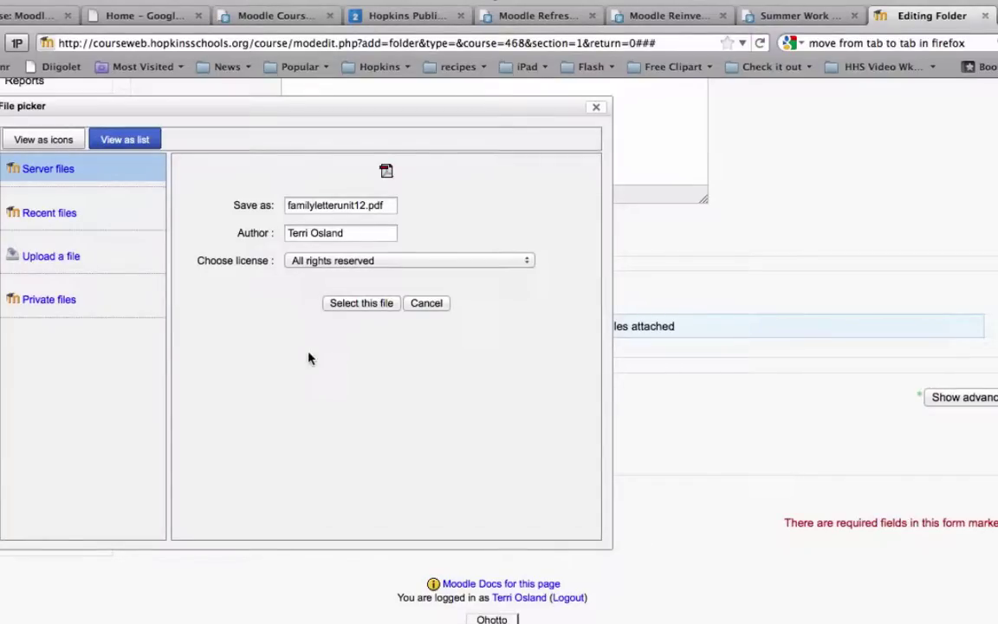
left_click(373, 305)
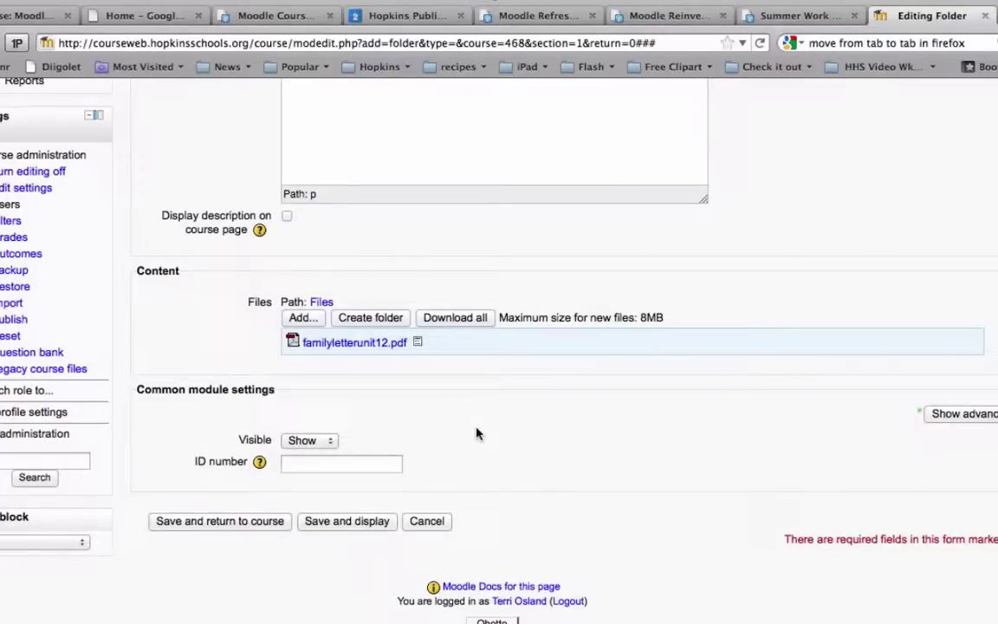
Step: Add EDM_Unit_11_Letter.pdf from the EDM Unit 11 Parent Letter's Math folder
left_click(301, 318)
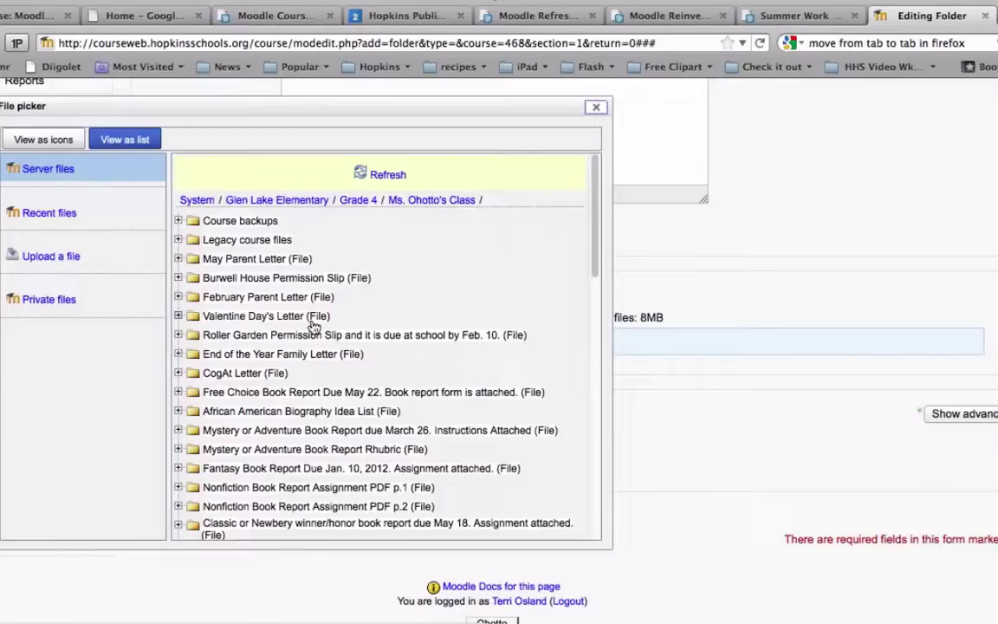
scroll(314, 326, "down", 5)
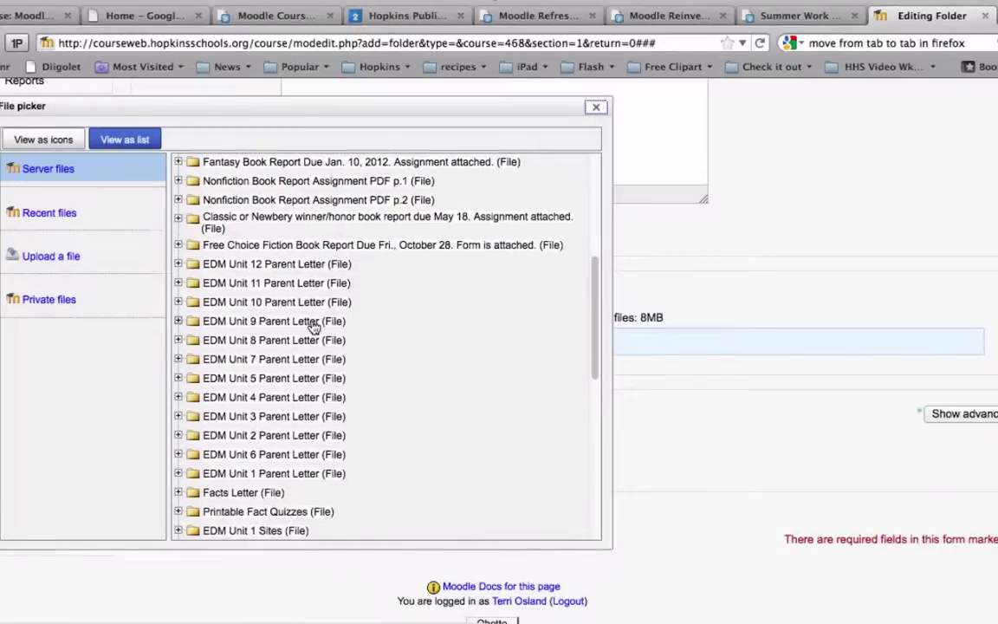
left_click(281, 286)
left_click(276, 301)
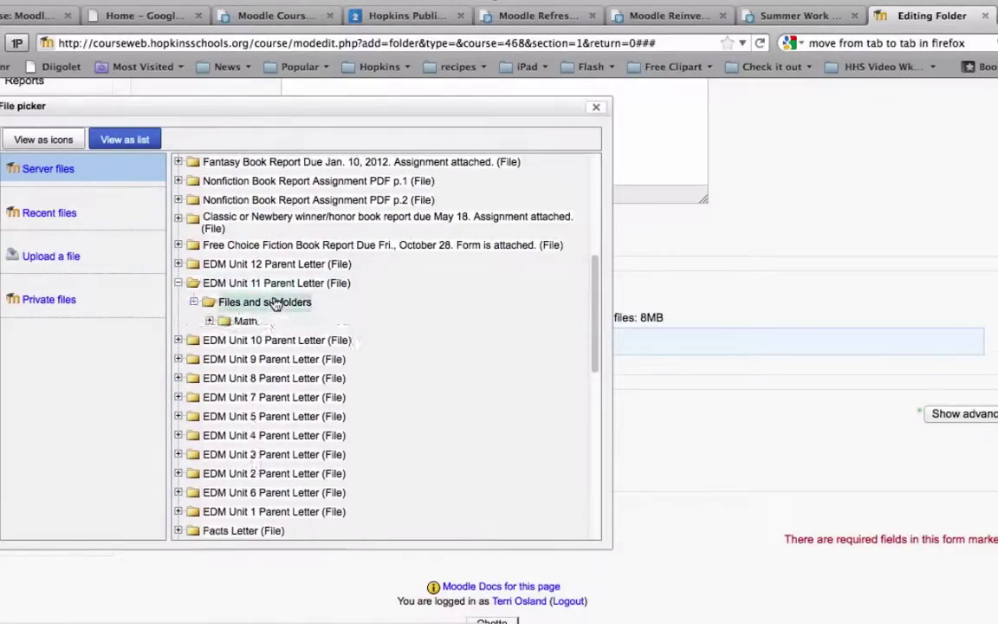
left_click(247, 325)
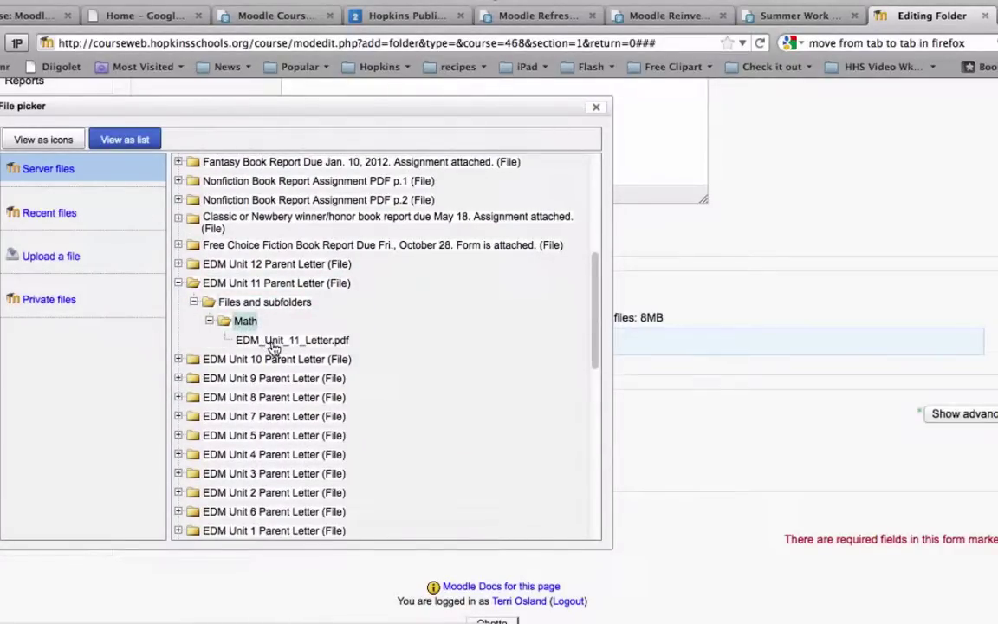
left_click(272, 341)
left_click(345, 303)
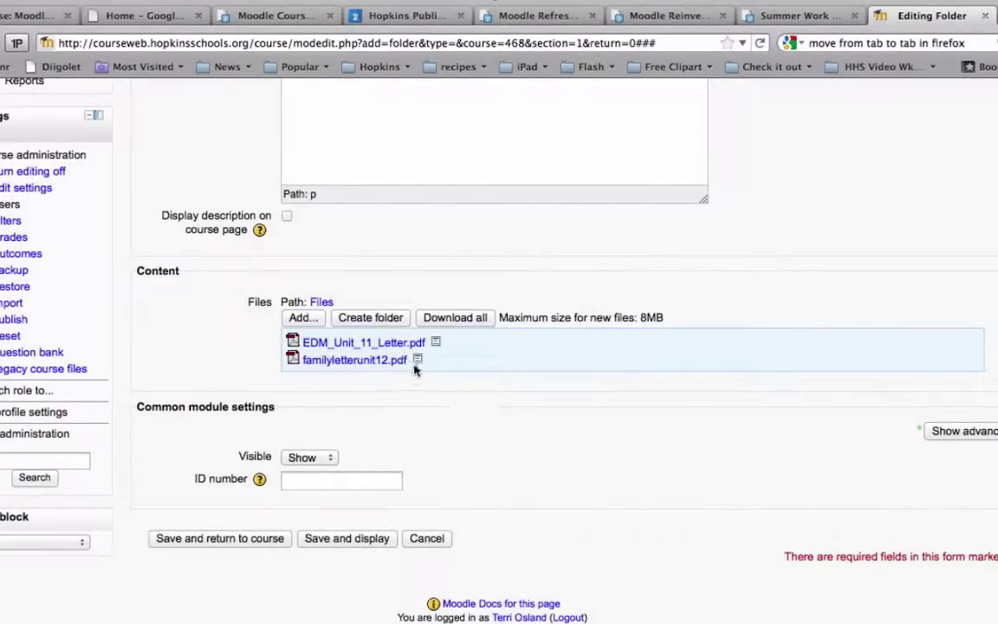
Step: Add the Unit 10 letter PDF from the EDM Unit 10 Parent Letter's Math folder
left_click(312, 318)
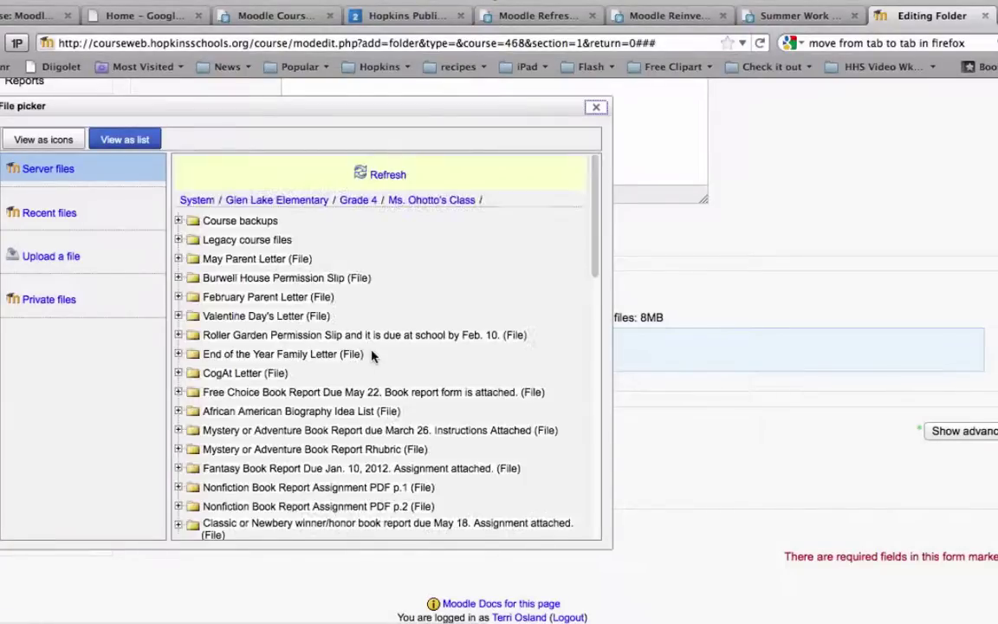
scroll(259, 299, "down", 10)
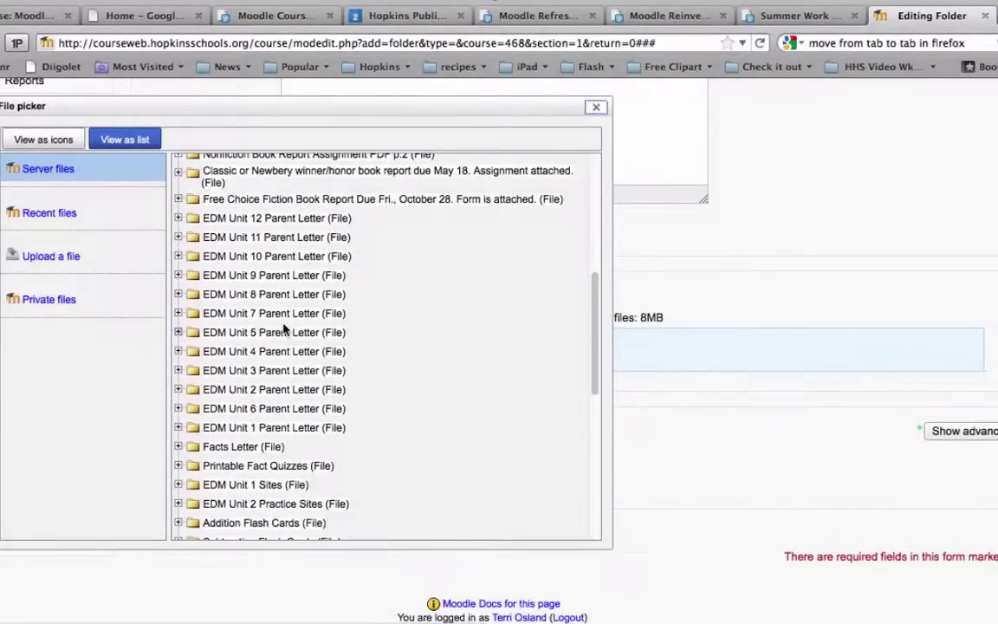
left_click(285, 257)
left_click(283, 275)
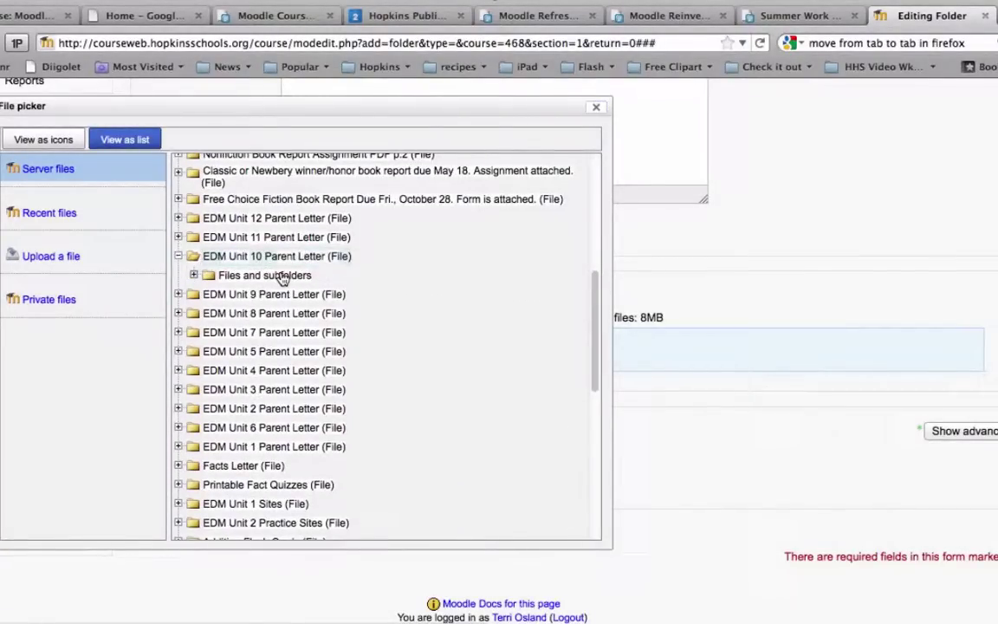
left_click(239, 295)
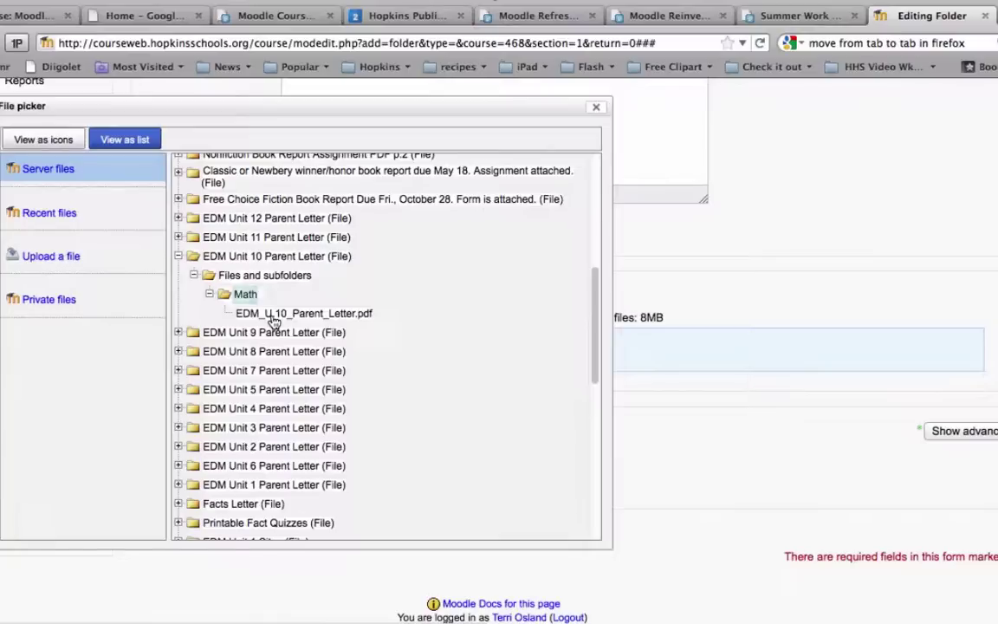
left_click(271, 315)
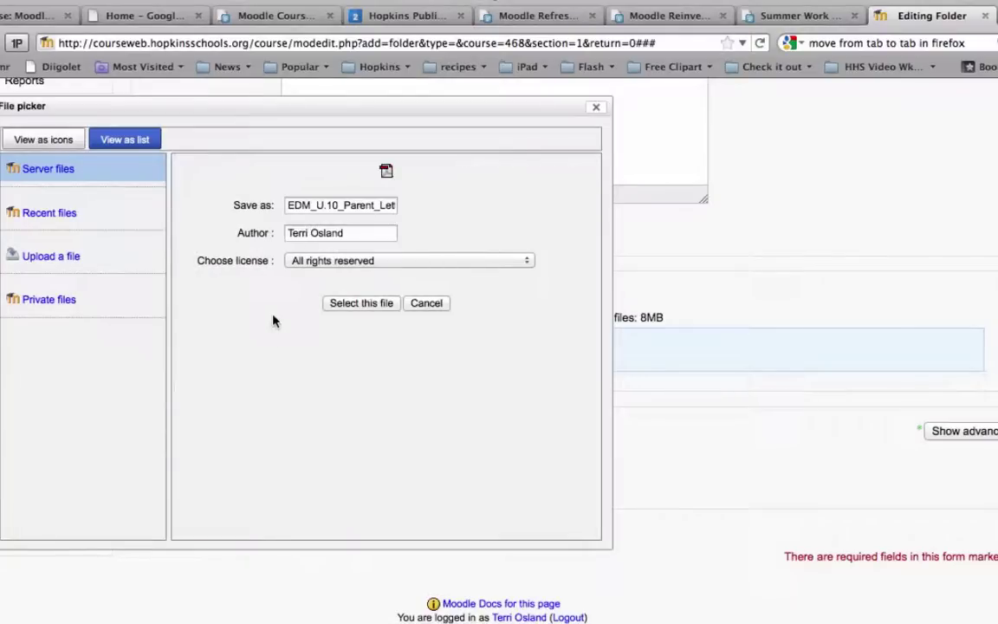
left_click(360, 304)
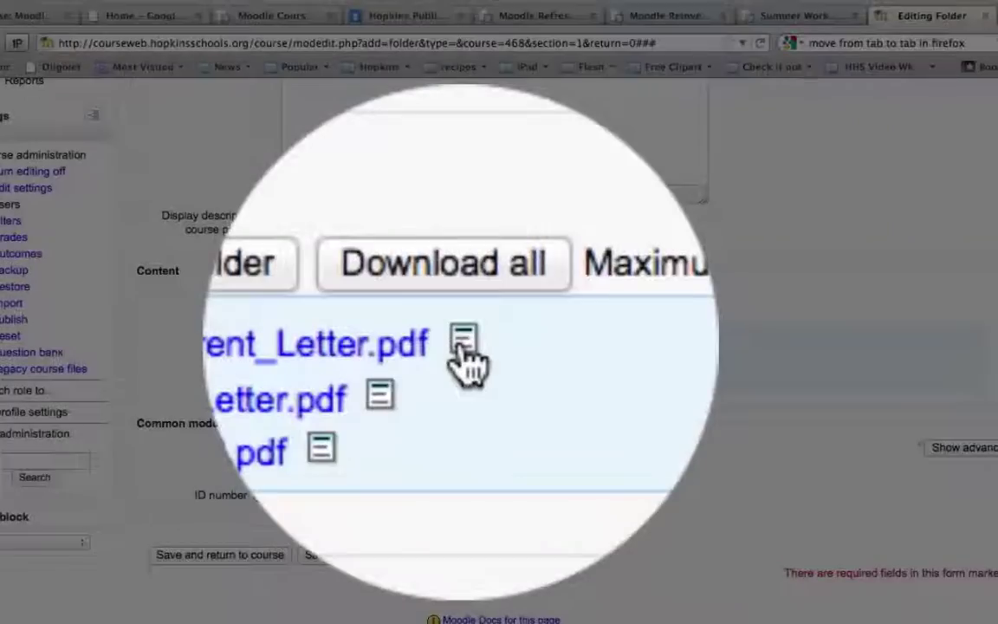
Step: Rename EDM_U.10_Parent_Letter.pdf to EDM_Unit10_Letter.pdf
left_click(462, 344)
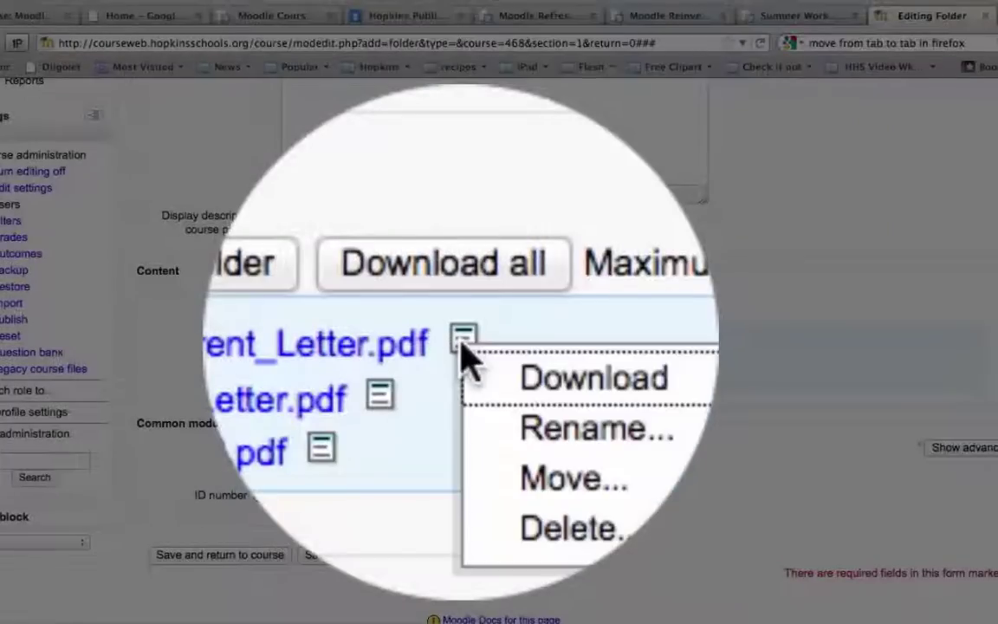
left_click(473, 377)
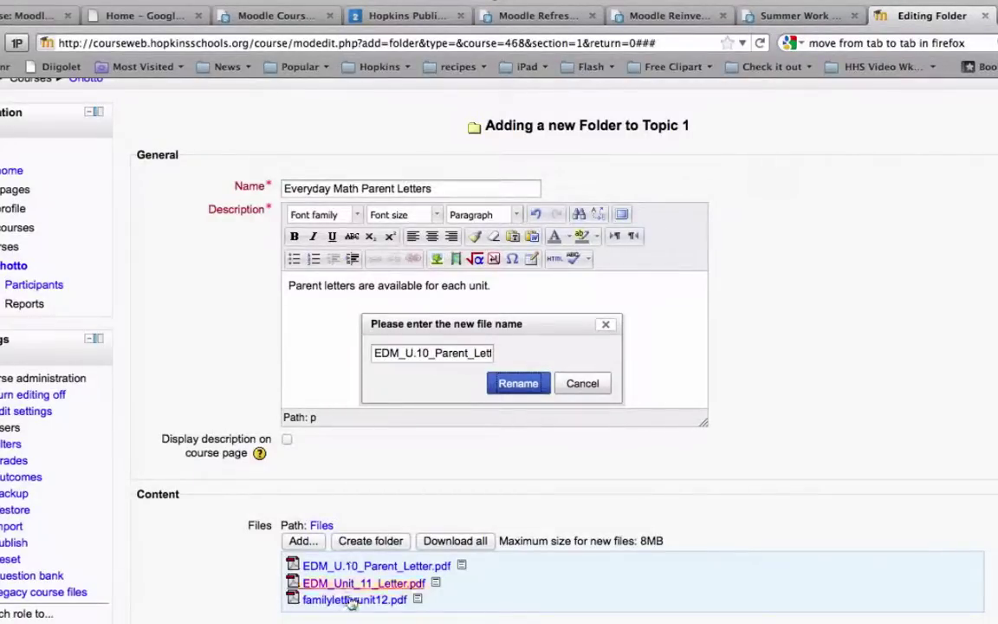
left_click(418, 353)
key("BackSpace")
type("nit")
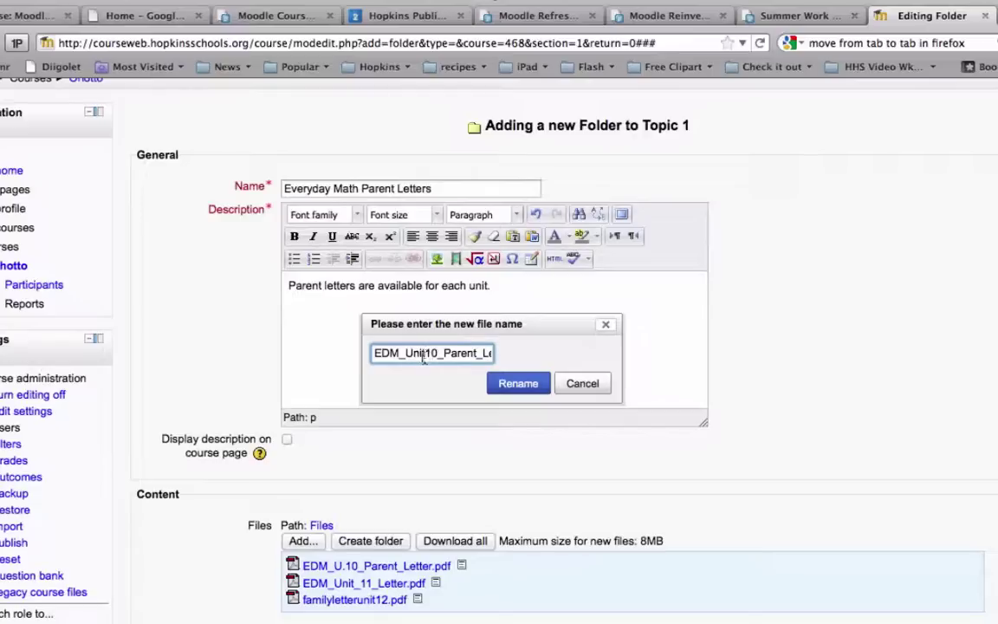
key("Right")
key("Right")
key("Right")
key("Right")
key("Right")
key("Right")
key("Right")
key("Right")
key("Right")
key("Right")
key("Right")
key("Right")
key("Right")
key("Right")
key("Right")
key("Right")
key("Right")
key("Right")
key("Right")
key("Right")
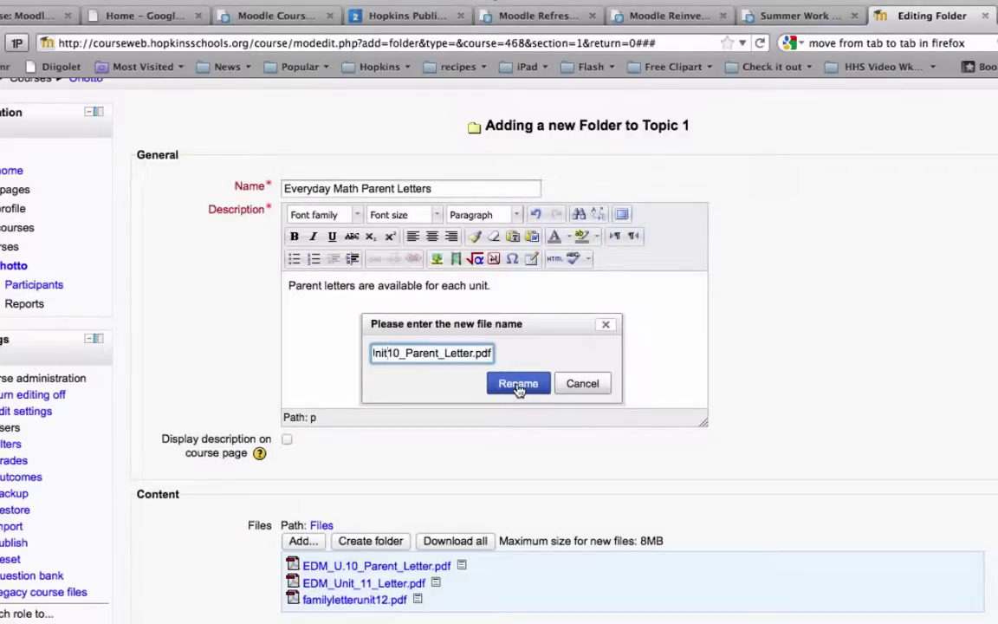
left_click(441, 355)
key("BackSpace")
key("BackSpace")
key("BackSpace")
key("BackSpace")
key("BackSpace")
key("BackSpace")
key("BackSpace")
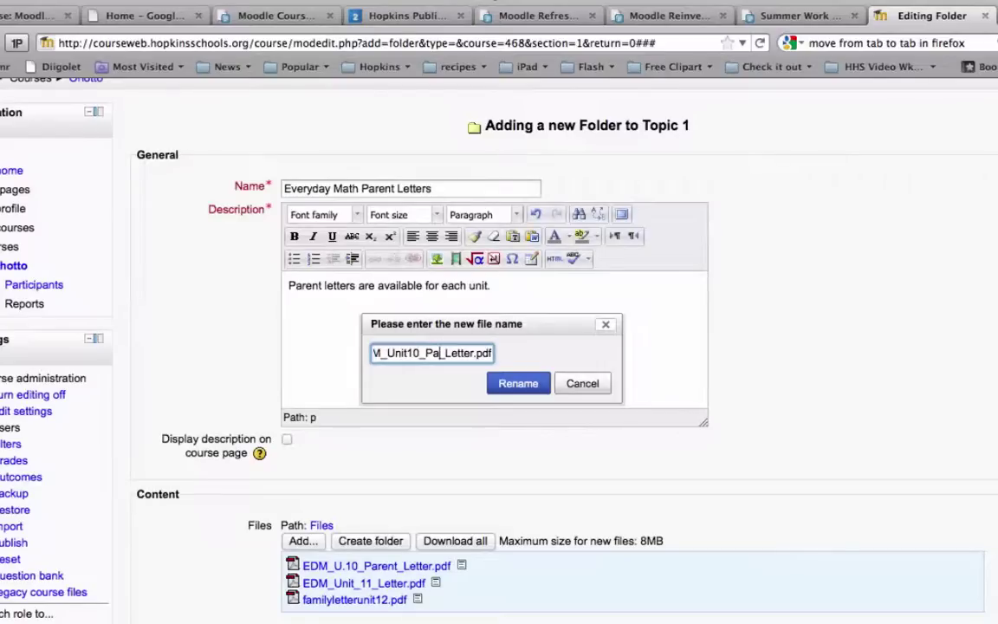
left_click(518, 385)
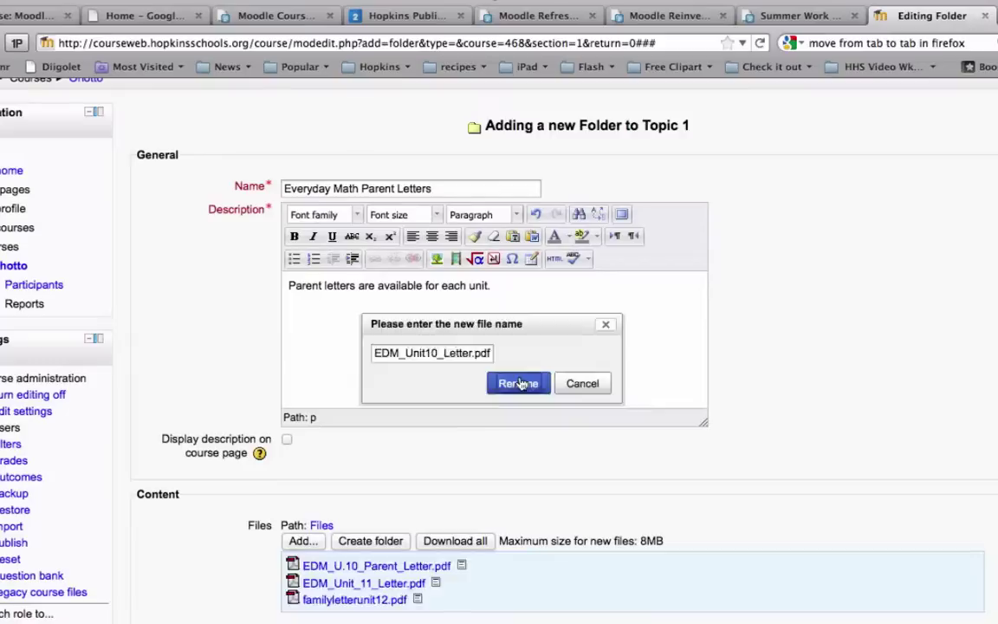
Step: Rename EDM_Unit_11_Letter.pdf to EDM_Unit11_Letter.pdf
scroll(566, 590, "down", 2)
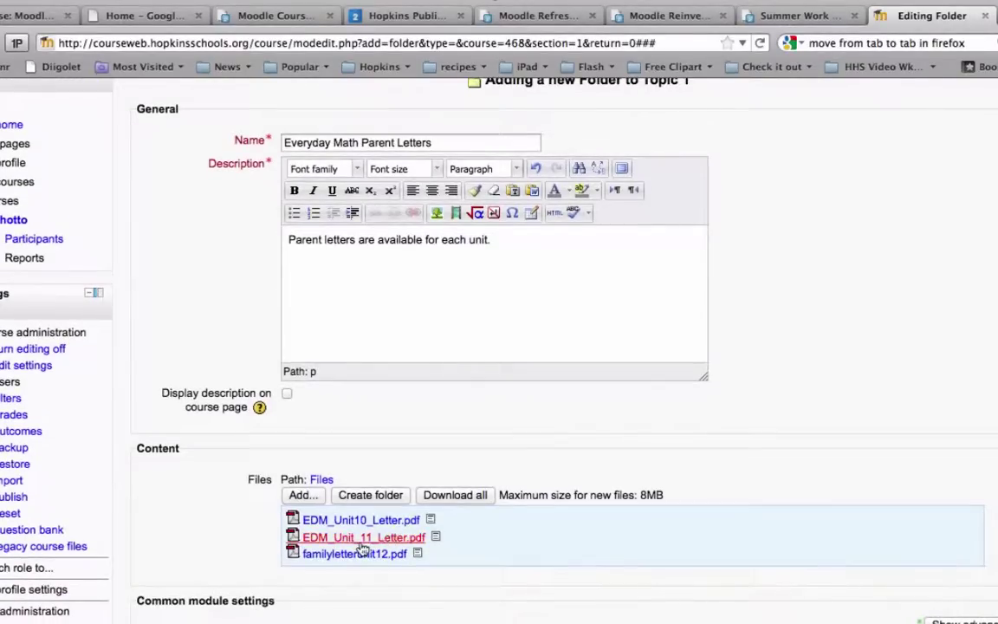
left_click(435, 538)
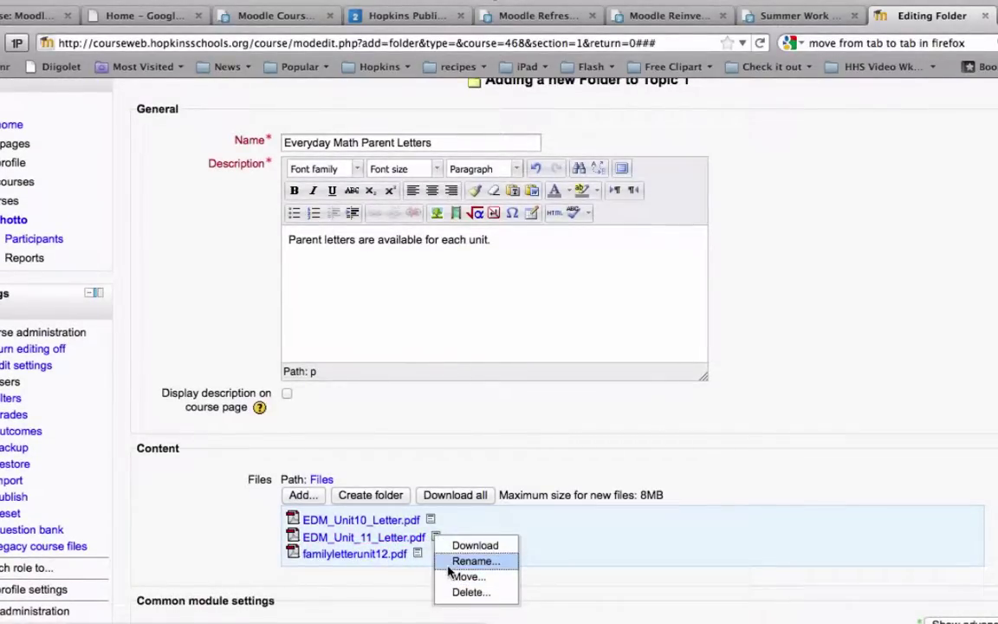
left_click(448, 565)
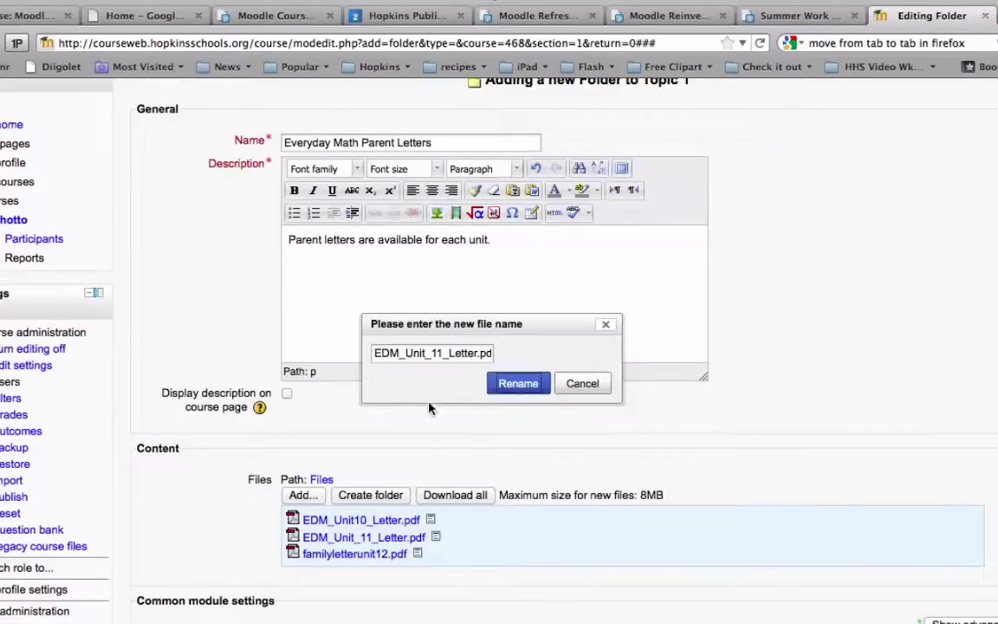
left_click(407, 352)
key("BackSpace")
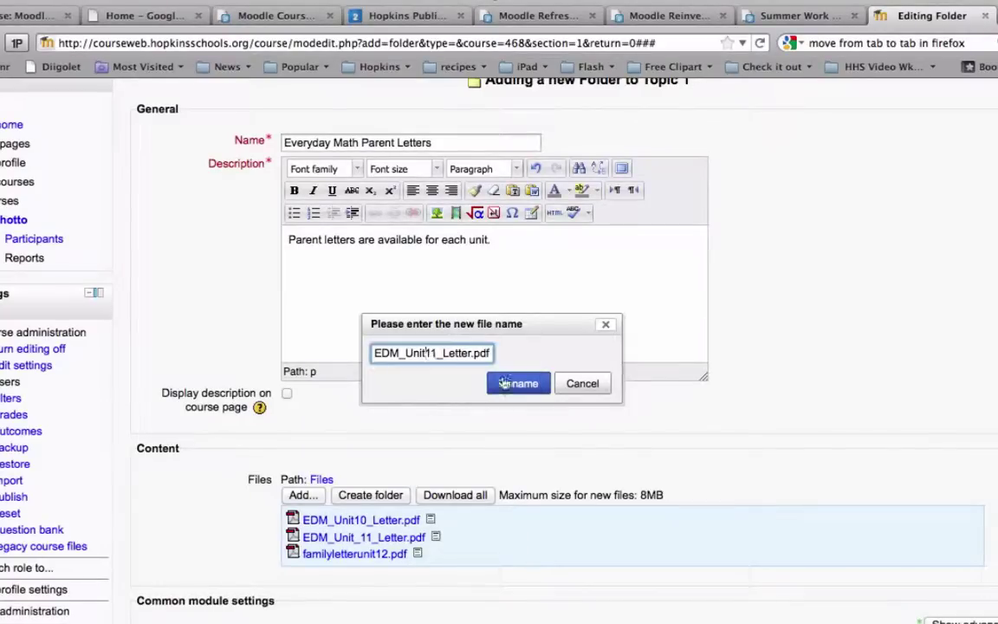
left_click(504, 383)
Step: Rename familyletterunit12.pdf to EDM_Unit12_Letter.pdf
scroll(514, 499, "down", 3)
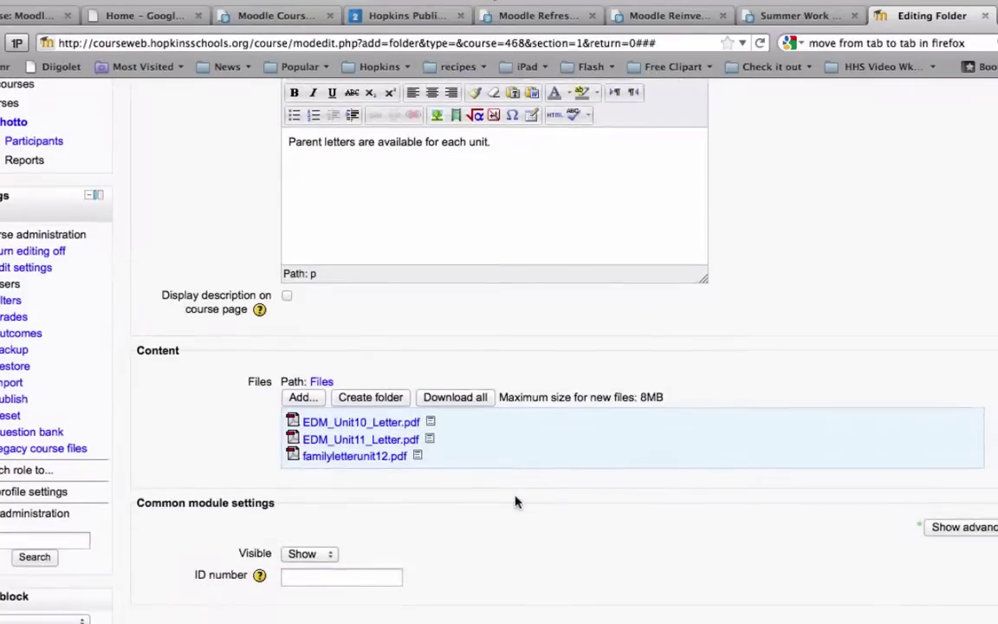
left_click(418, 461)
left_click(451, 484)
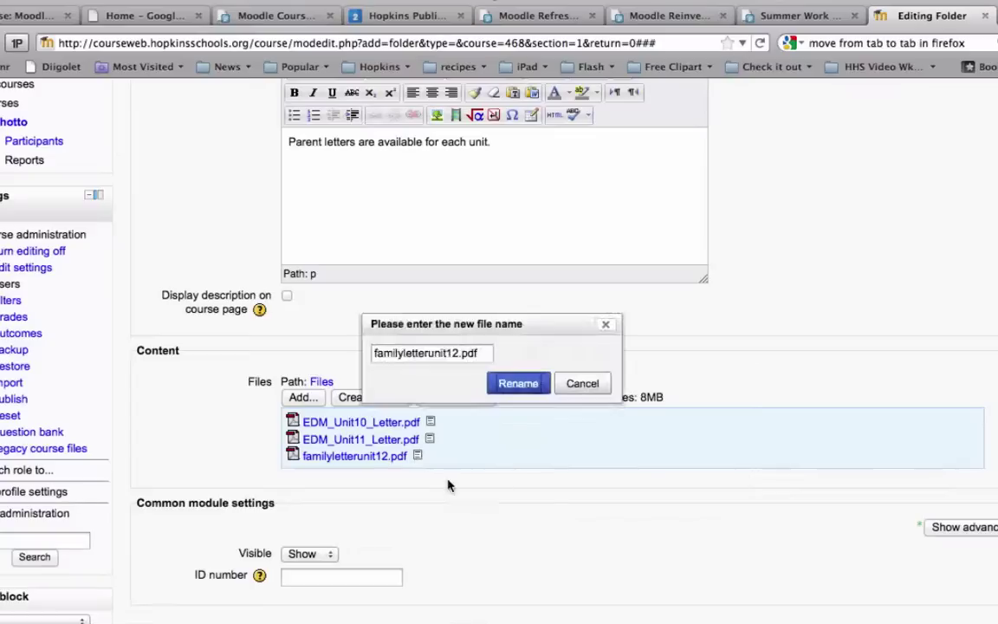
triple_click(434, 353)
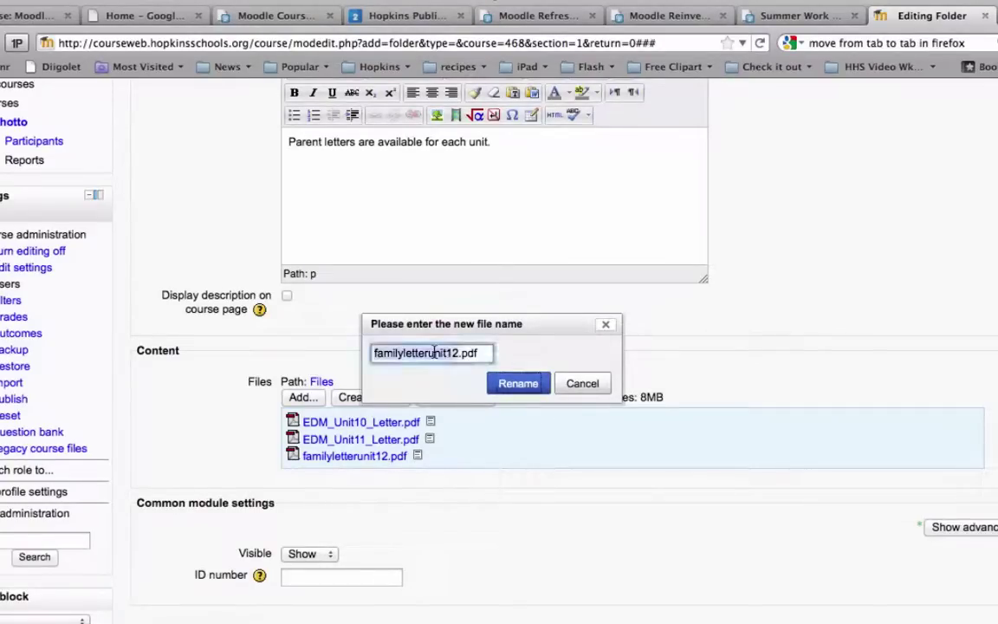
type("EDM")
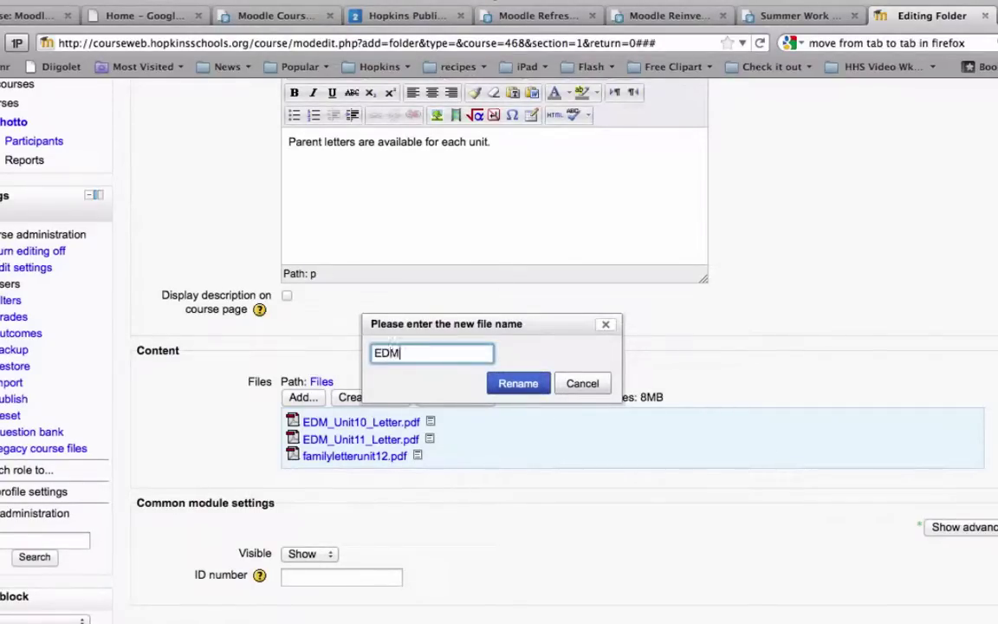
type("_Unit12_Letter.")
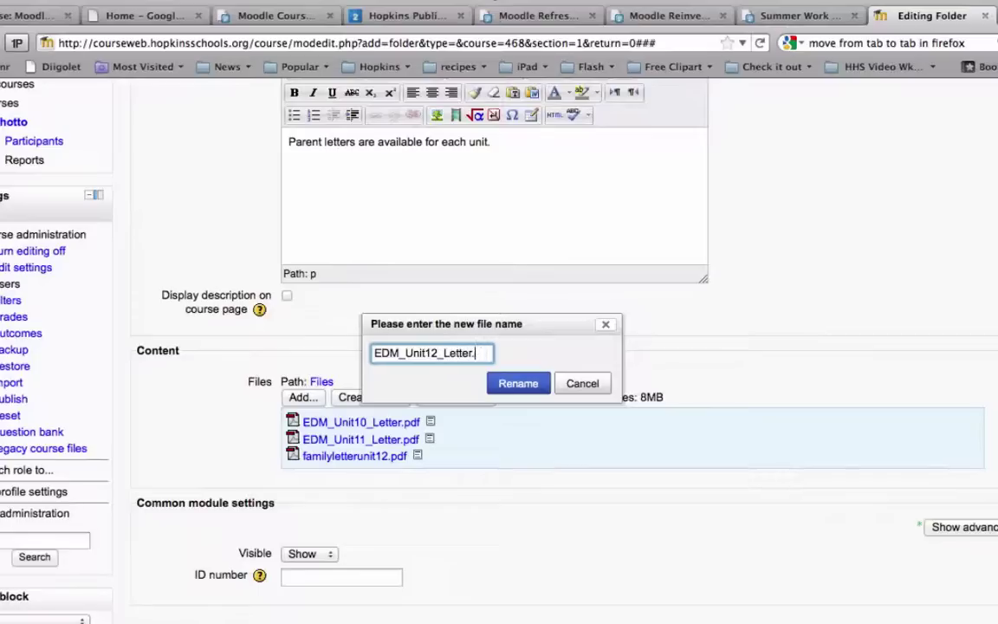
type("opdf")
left_click(519, 383)
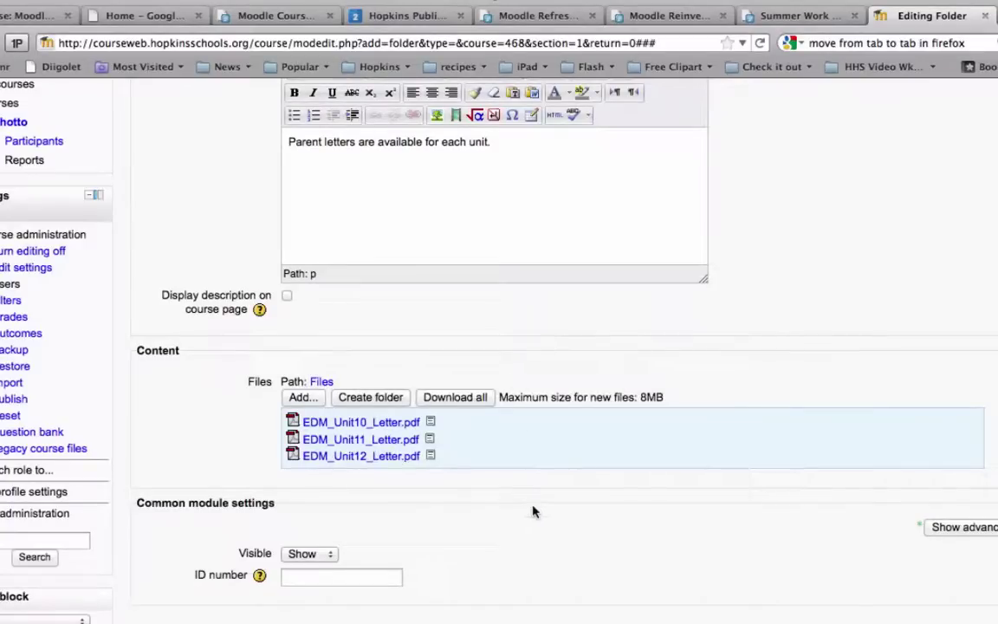
Step: Save the folder, return to the course and find it in the Math topic's Homework list
scroll(532, 511, "down", 1)
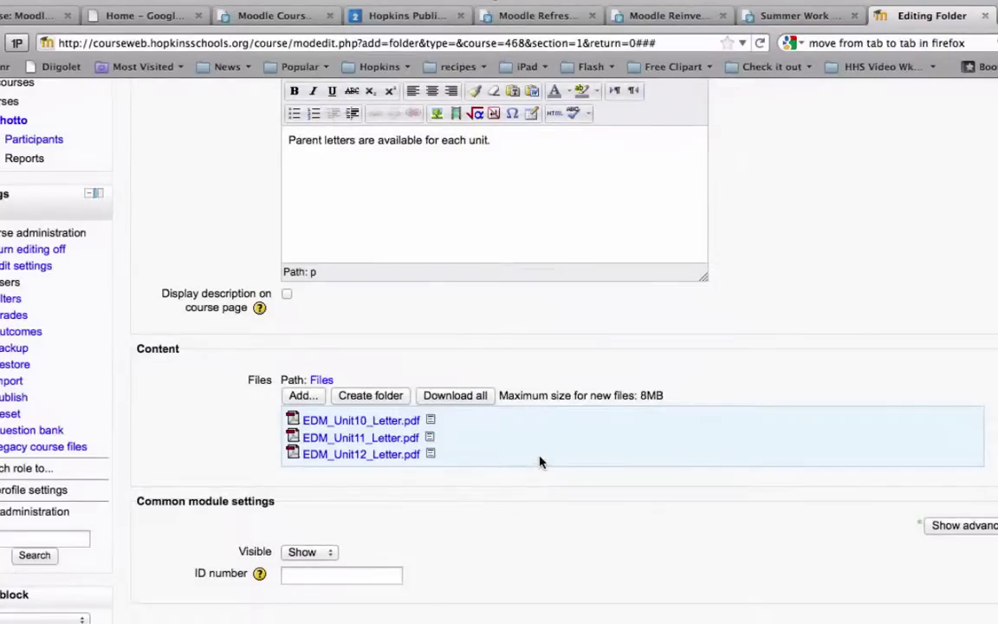
scroll(539, 463, "down", 3)
scroll(538, 463, "down", 5)
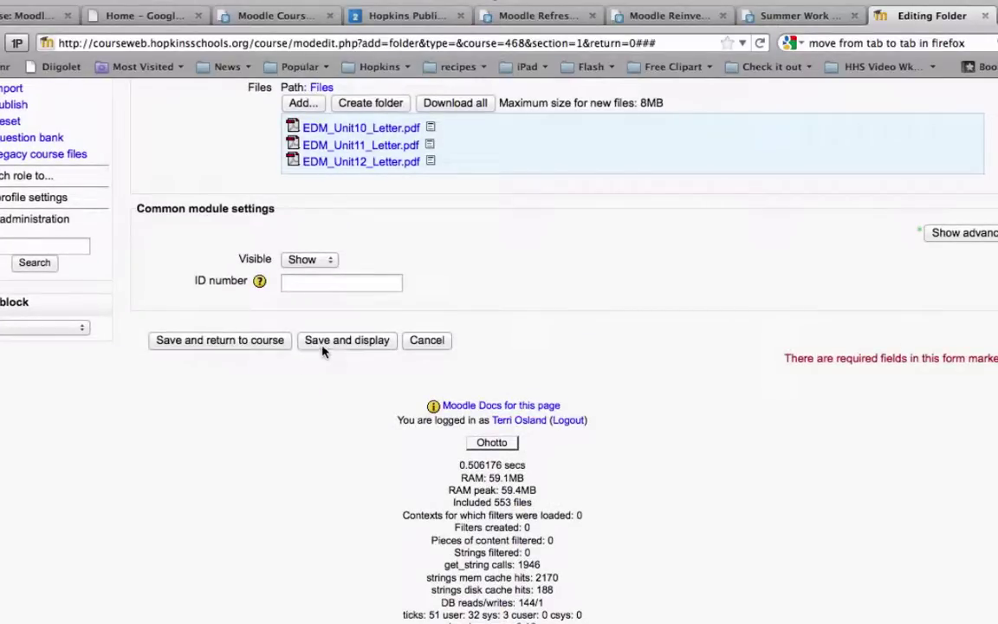
left_click(260, 339)
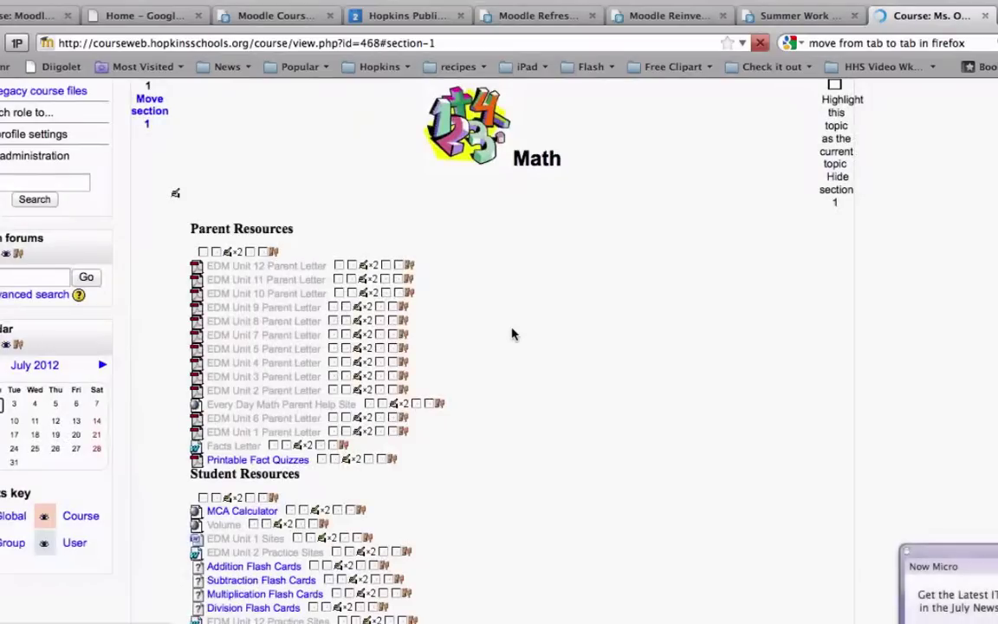
scroll(520, 333, "down", 10)
scroll(484, 403, "down", 10)
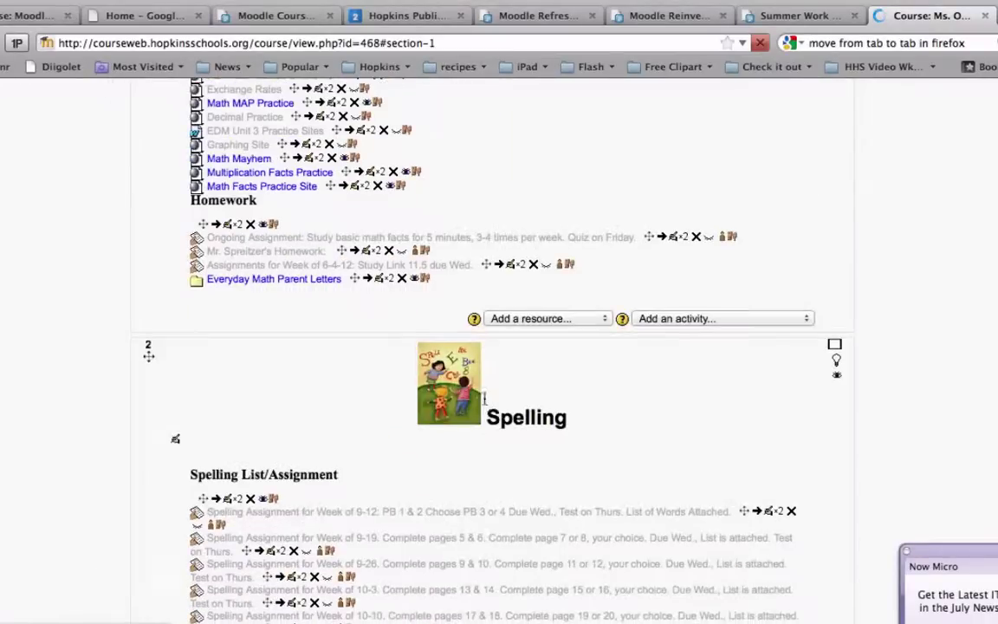
scroll(484, 403, "up", 10)
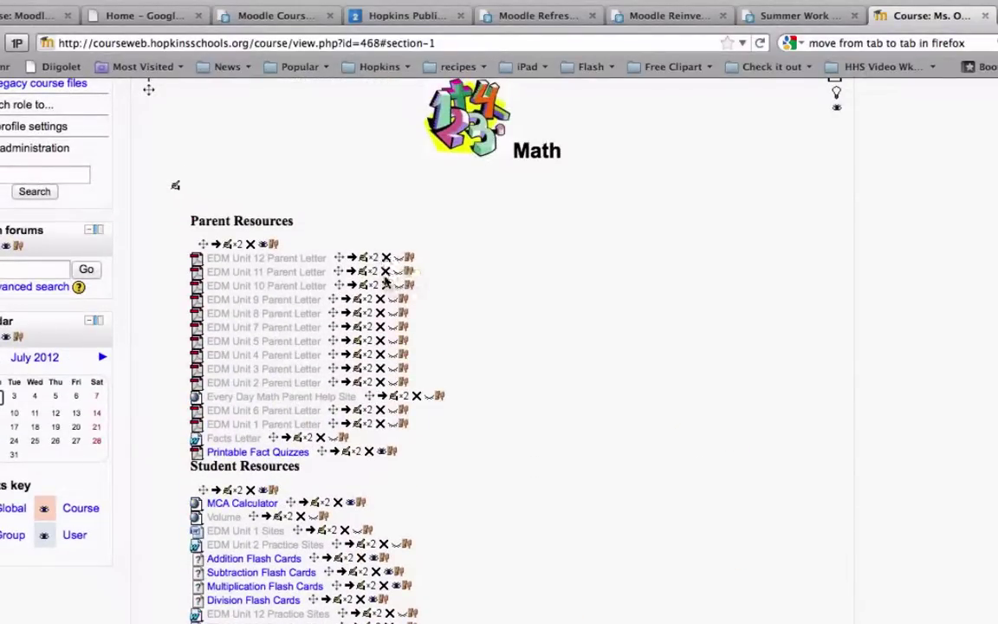
Step: Delete the EDM Unit 12 and EDM Unit 11 Parent Letter files, confirming each deletion
left_click(386, 258)
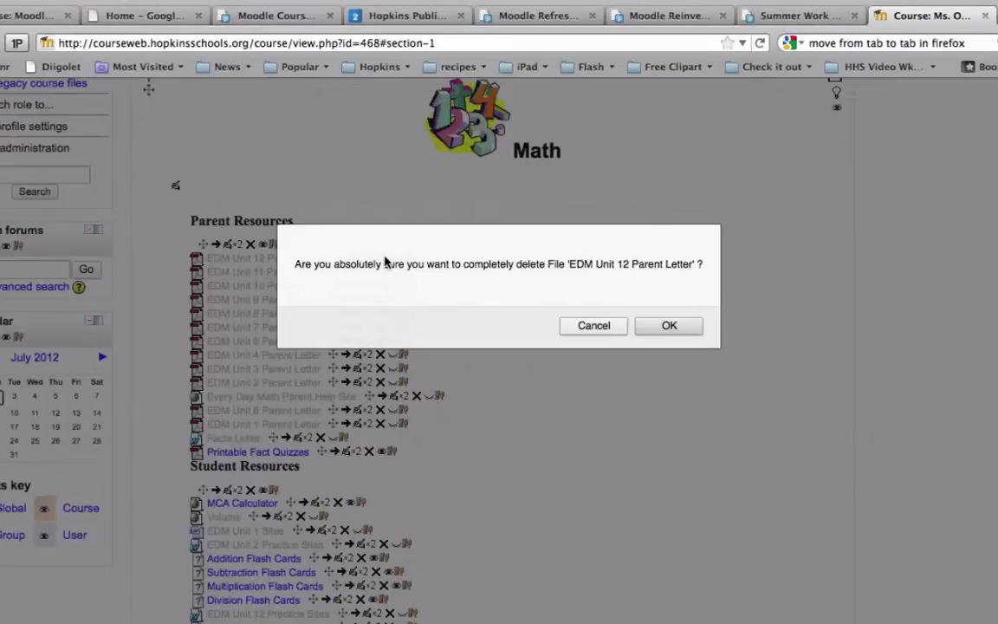
left_click(644, 329)
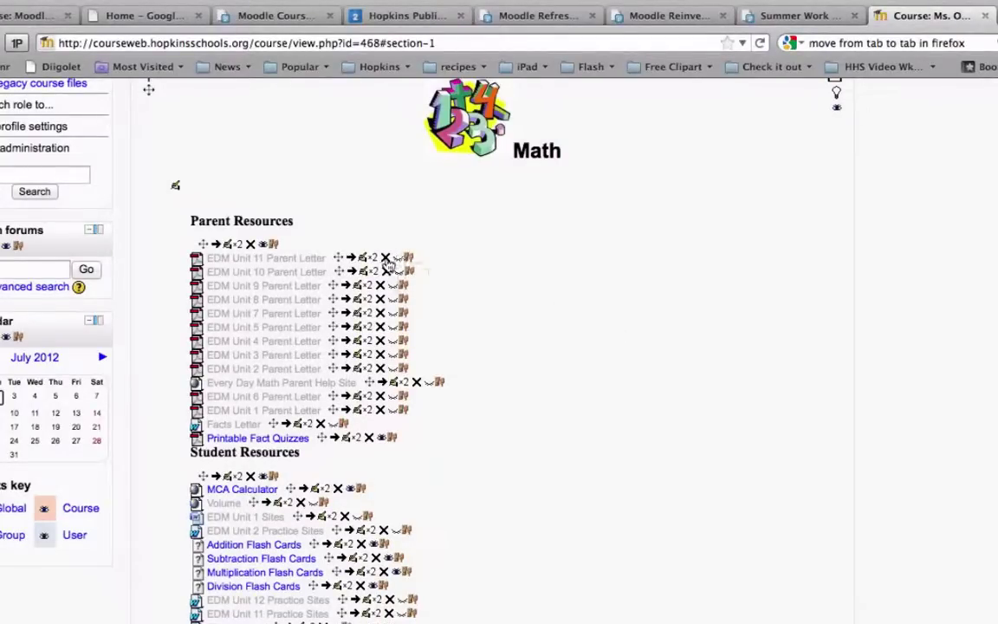
left_click(386, 258)
left_click(665, 329)
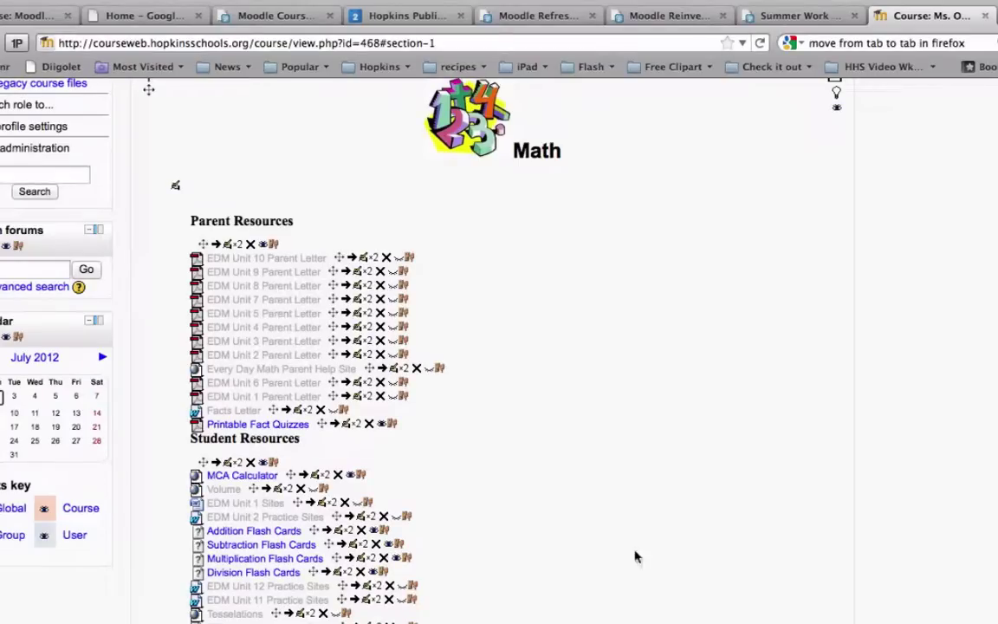
mouse_move(624, 619)
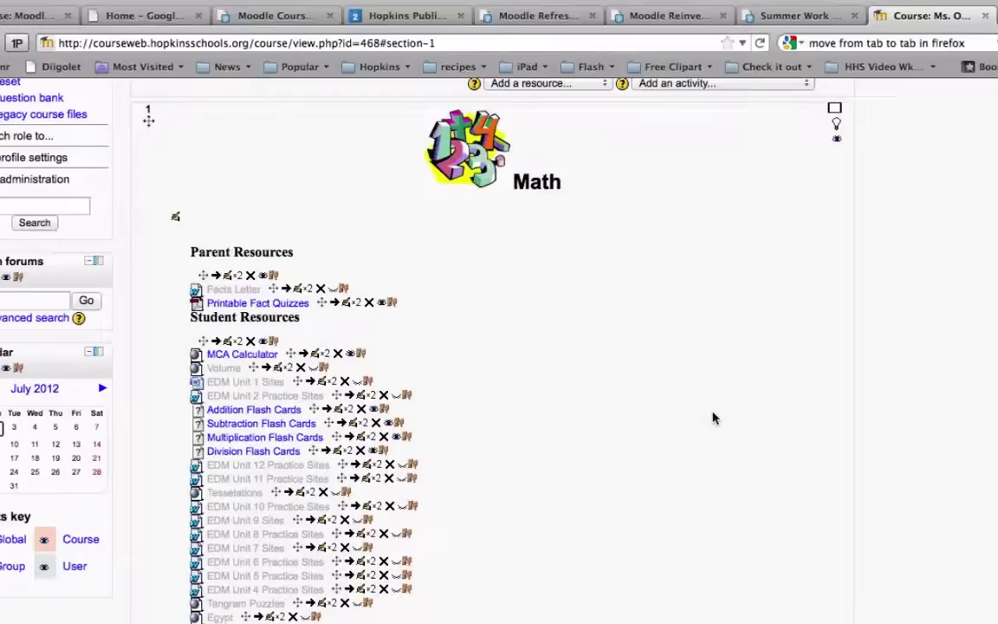
Step: Drag the Everyday Math Parent Letters folder into Parent Resources, after Printable Fact Quizzes
scroll(713, 419, "down", 1)
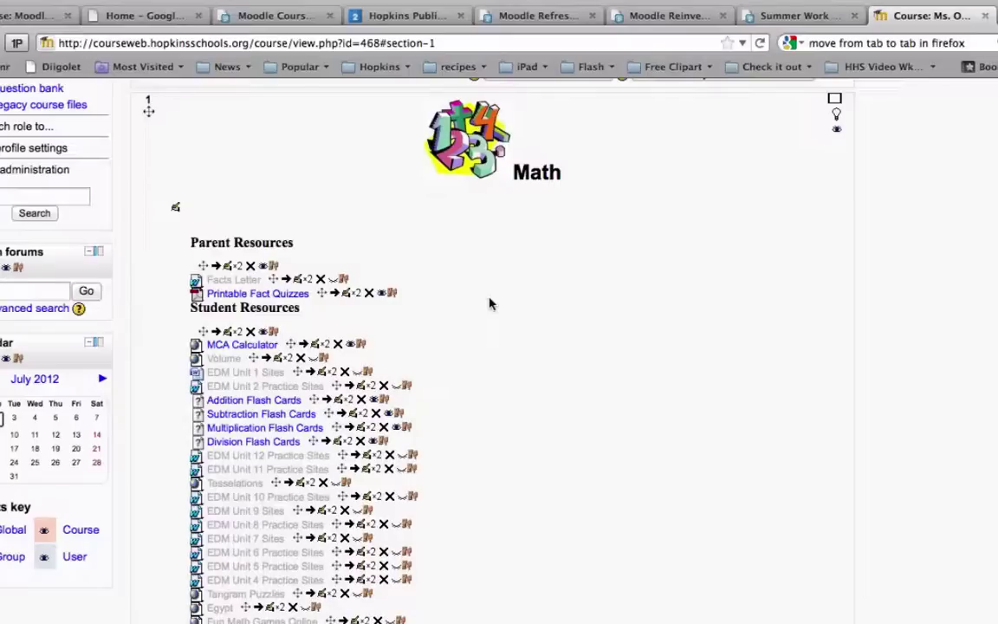
scroll(490, 304, "down", 10)
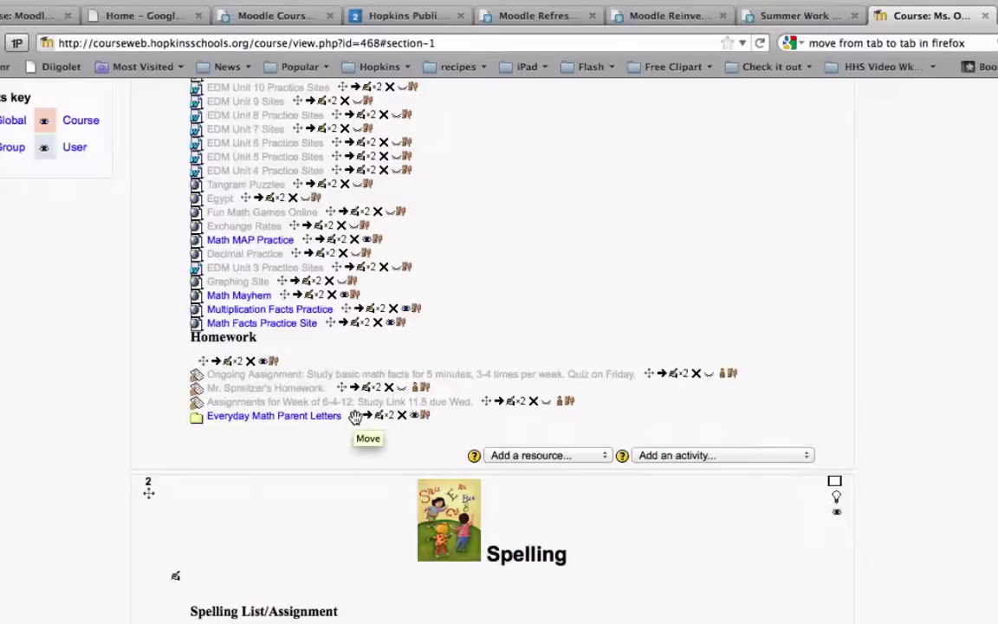
left_click_drag(356, 416, 333, 78)
left_click_drag(332, 74, 323, 234)
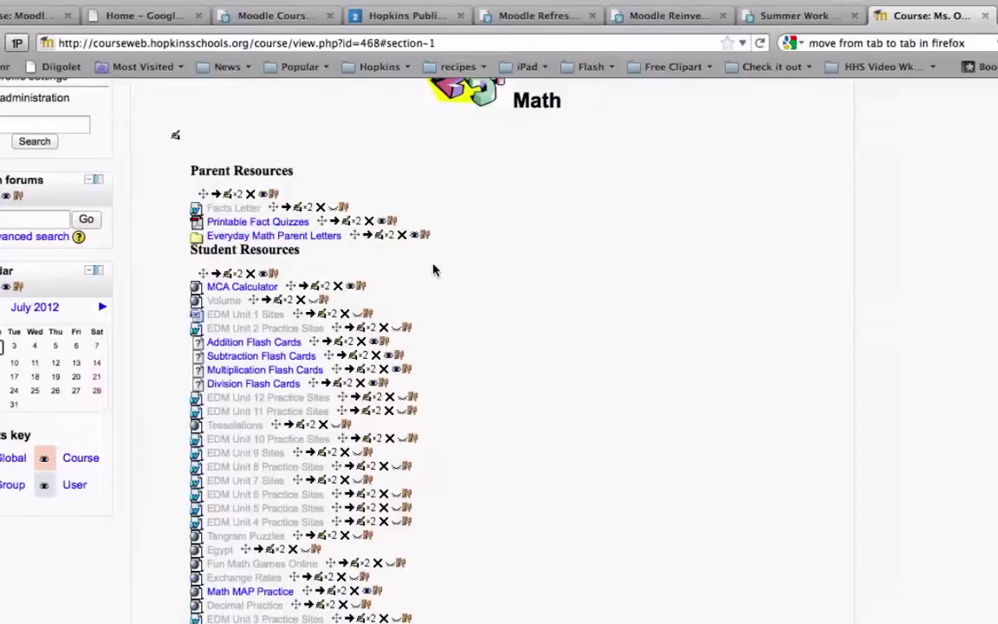
left_click(378, 236)
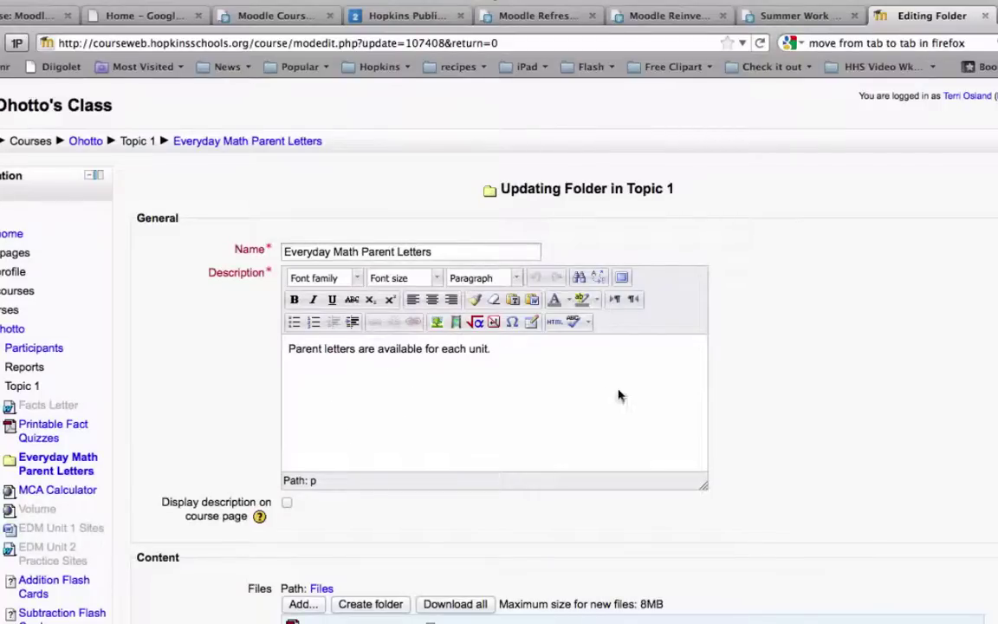
scroll(488, 452, "down", 10)
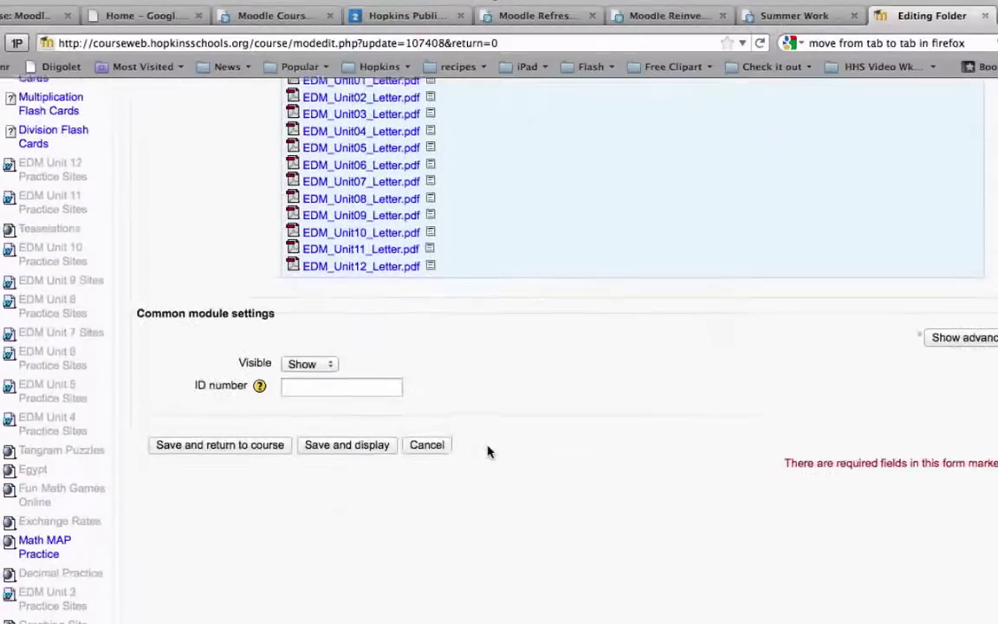
left_click(239, 444)
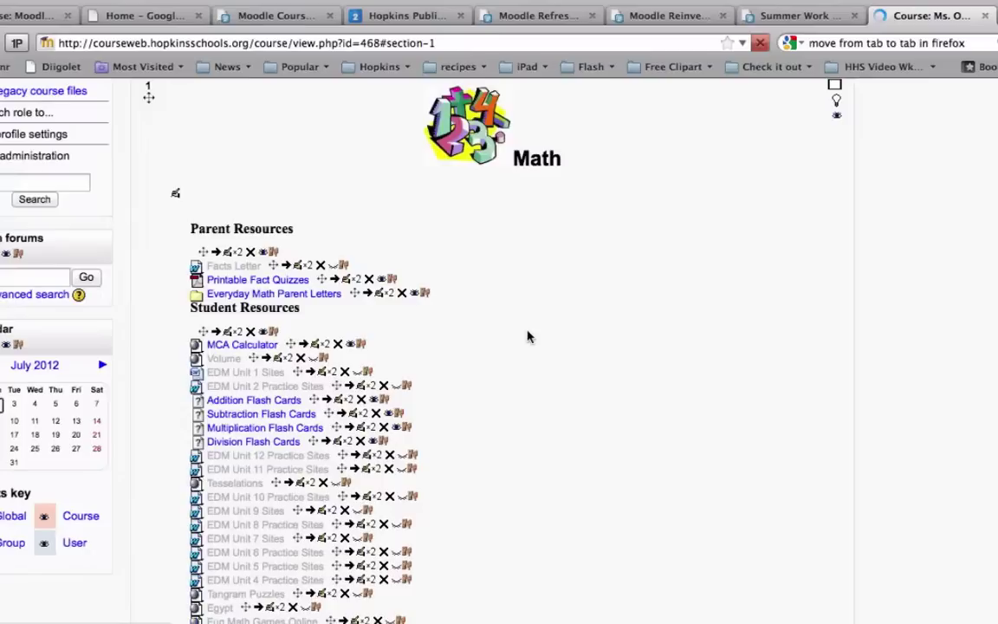
Step: Switch the course role to Student to see Parent Resources as a student would
scroll(795, 345, "up", 8)
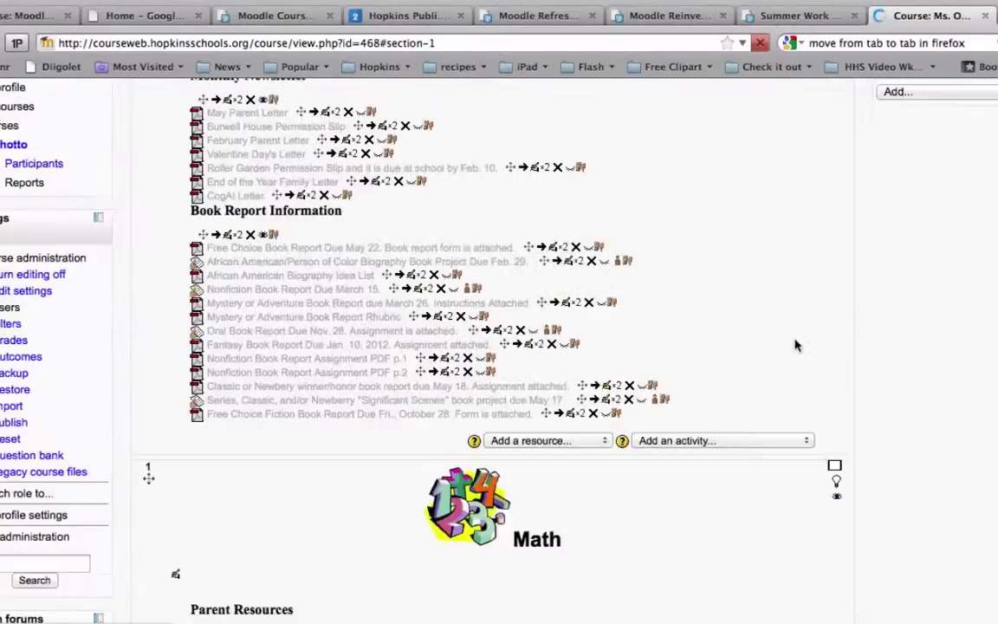
scroll(796, 345, "down", 4)
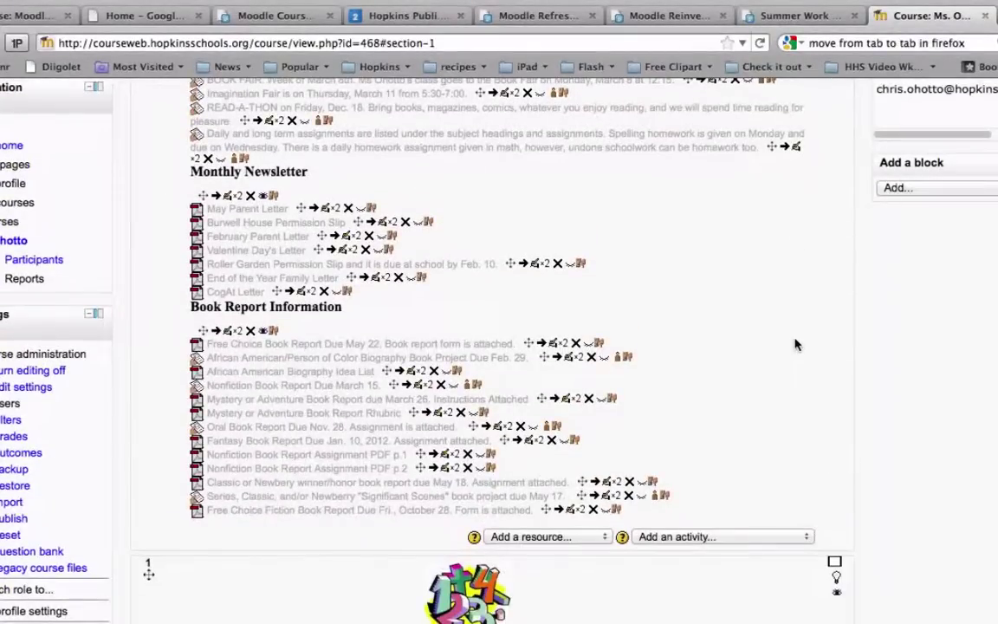
scroll(795, 343, "down", 4)
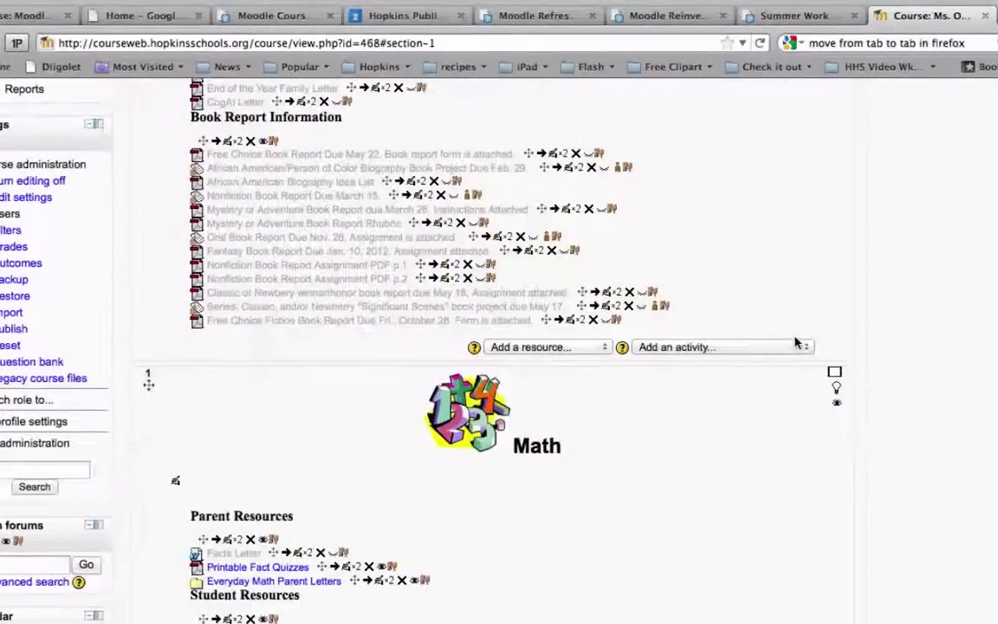
left_click(37, 401)
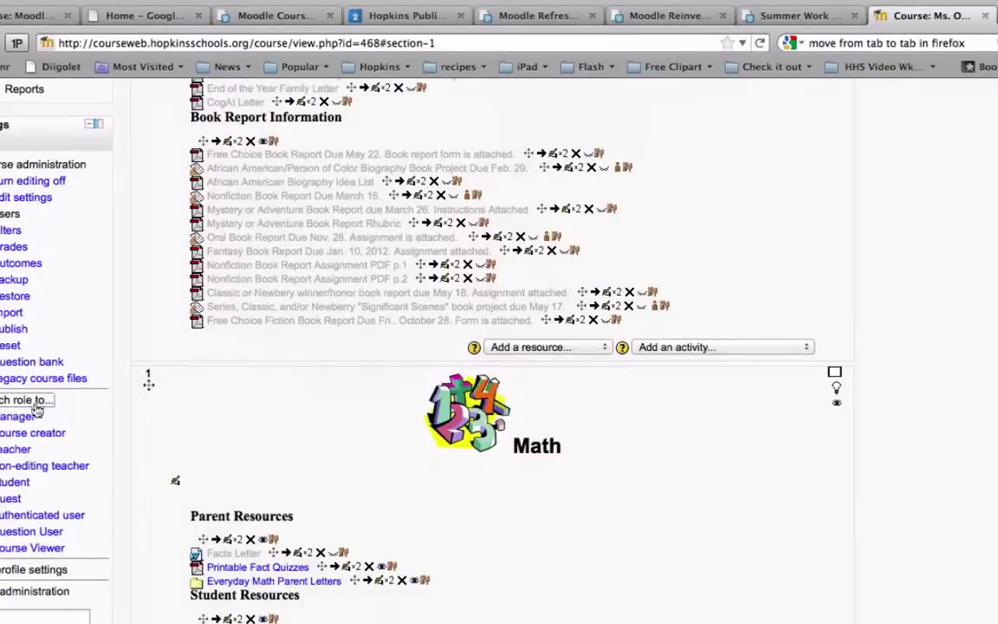
left_click(14, 481)
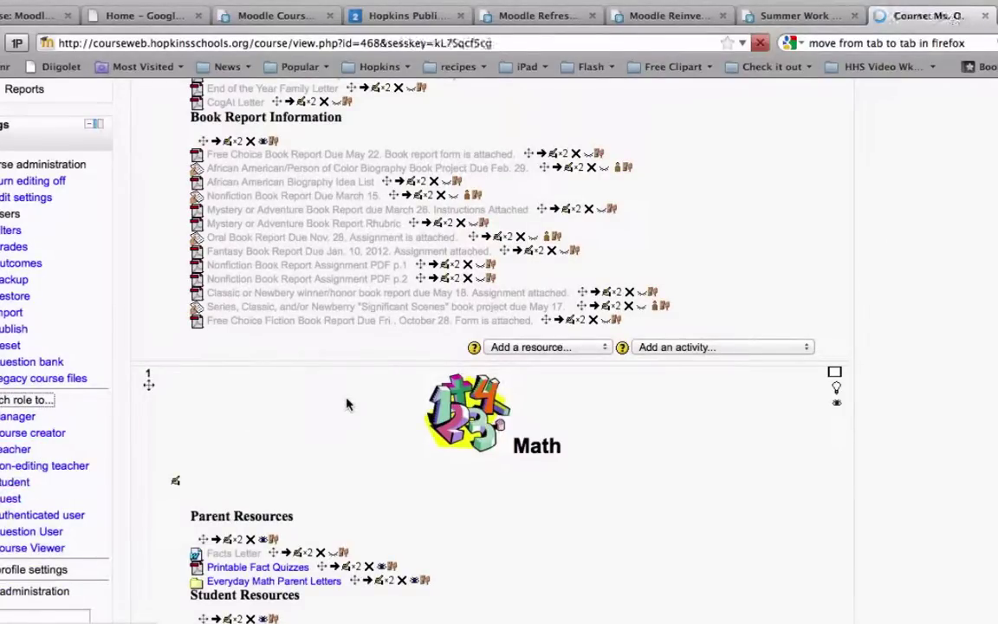
scroll(524, 367, "down", 5)
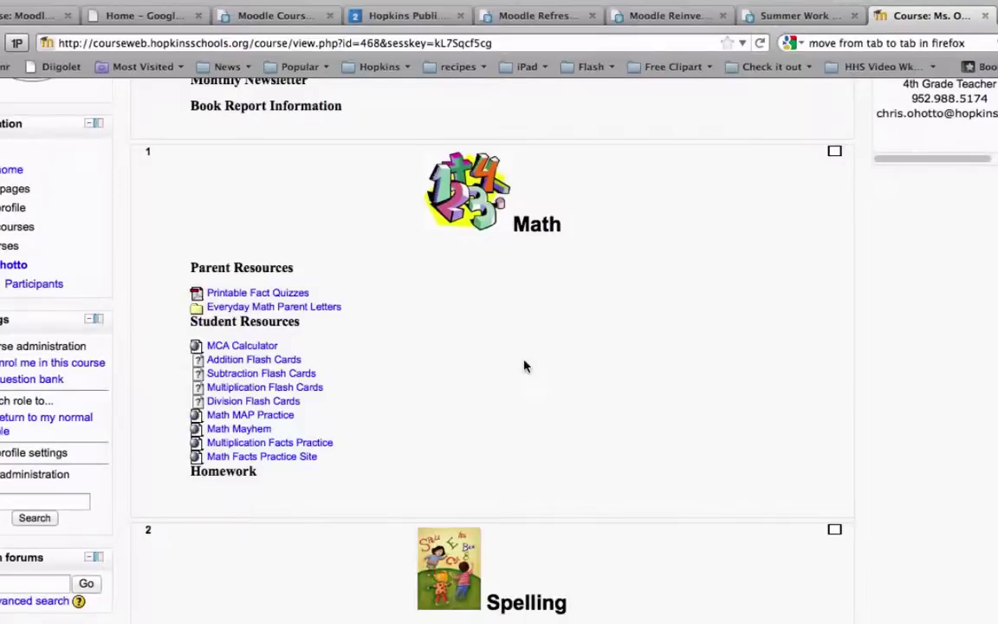
Step: Open the 'Everyday Math Parent Letters' folder to see EDM_Unit01_Letter.pdf through EDM_Unit12_Letter.pdf
left_click(314, 315)
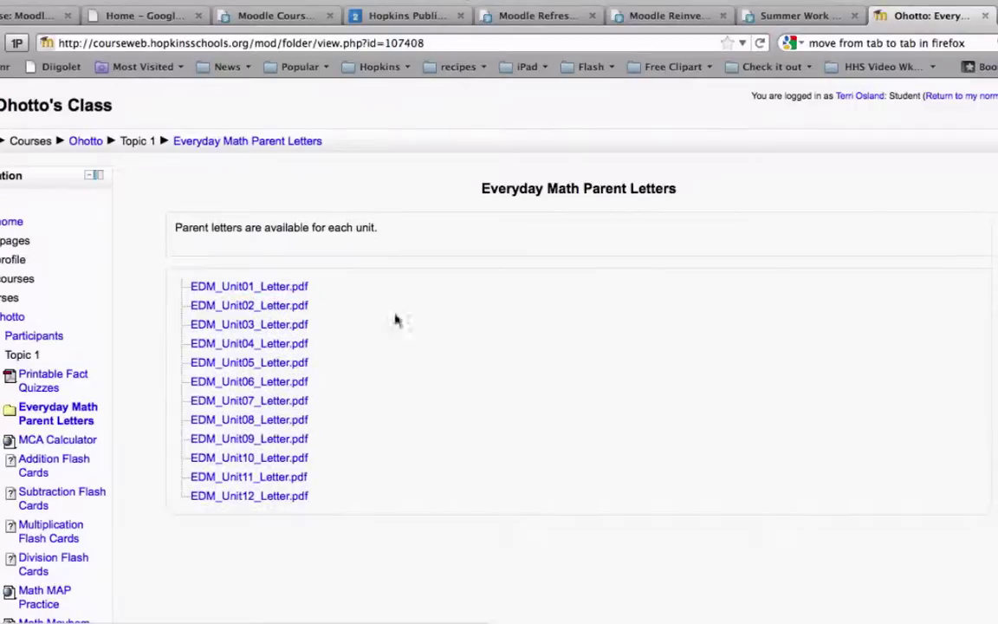